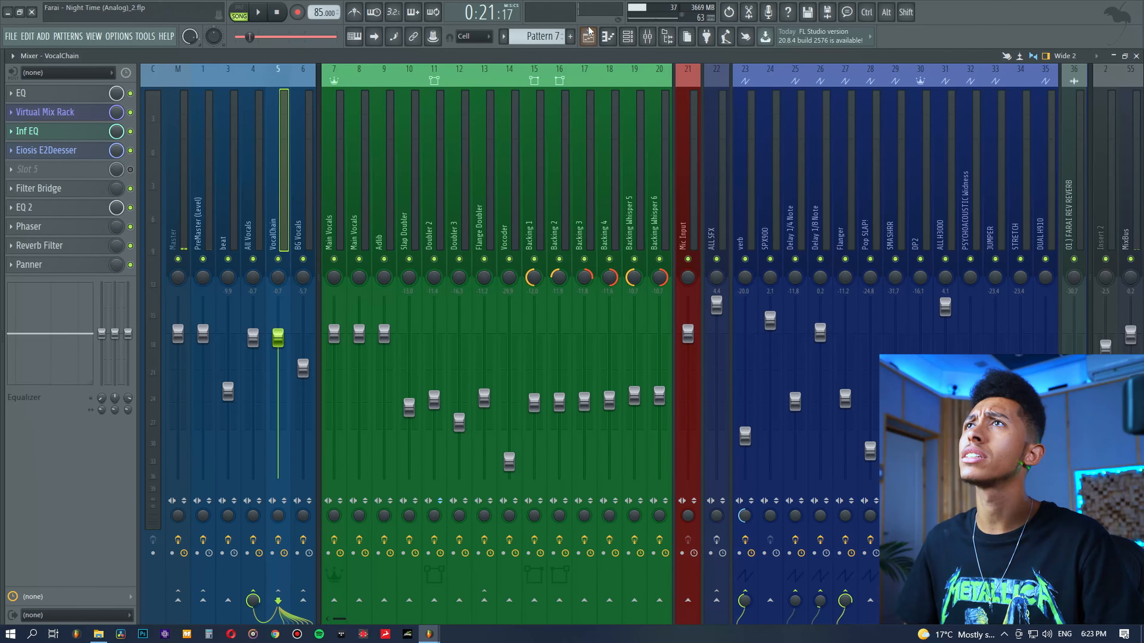
Show the song's playlist arrangement, play it back, and watch the track levels in the mixer before stopping playback
{"action": "left_click", "coordinate": [588, 37]}
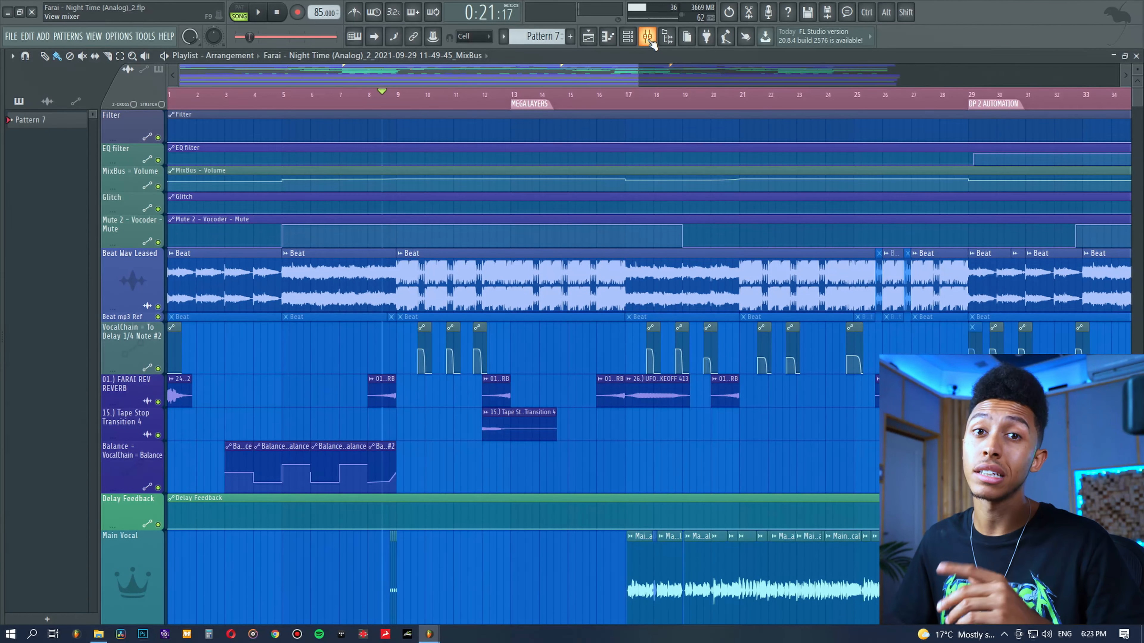
{"action": "key", "text": "space"}
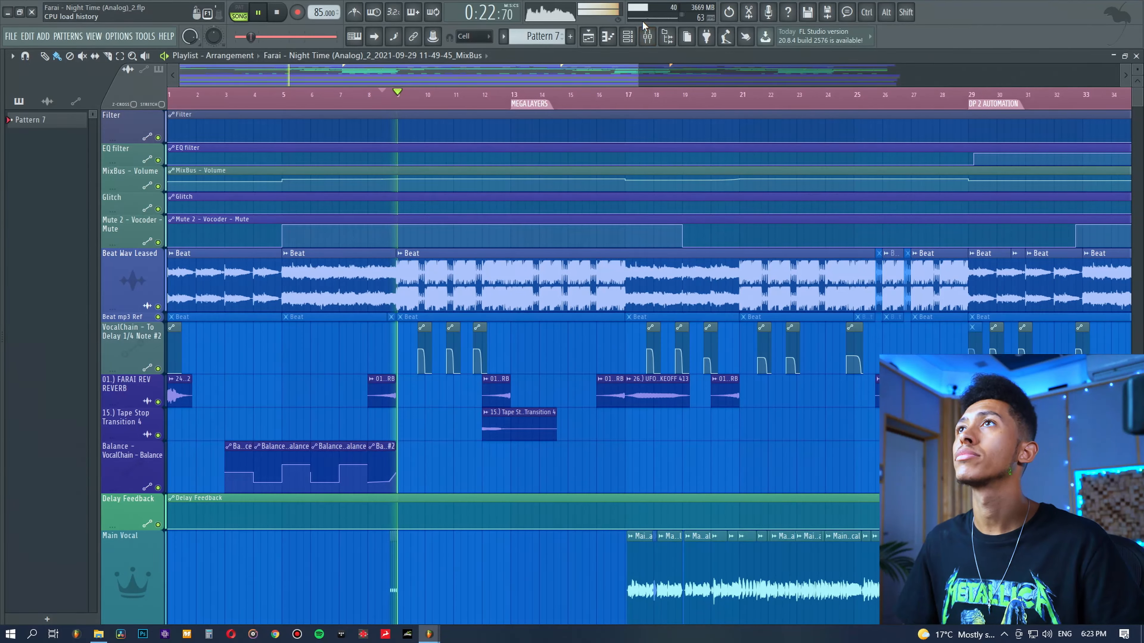
{"action": "left_click", "coordinate": [647, 35]}
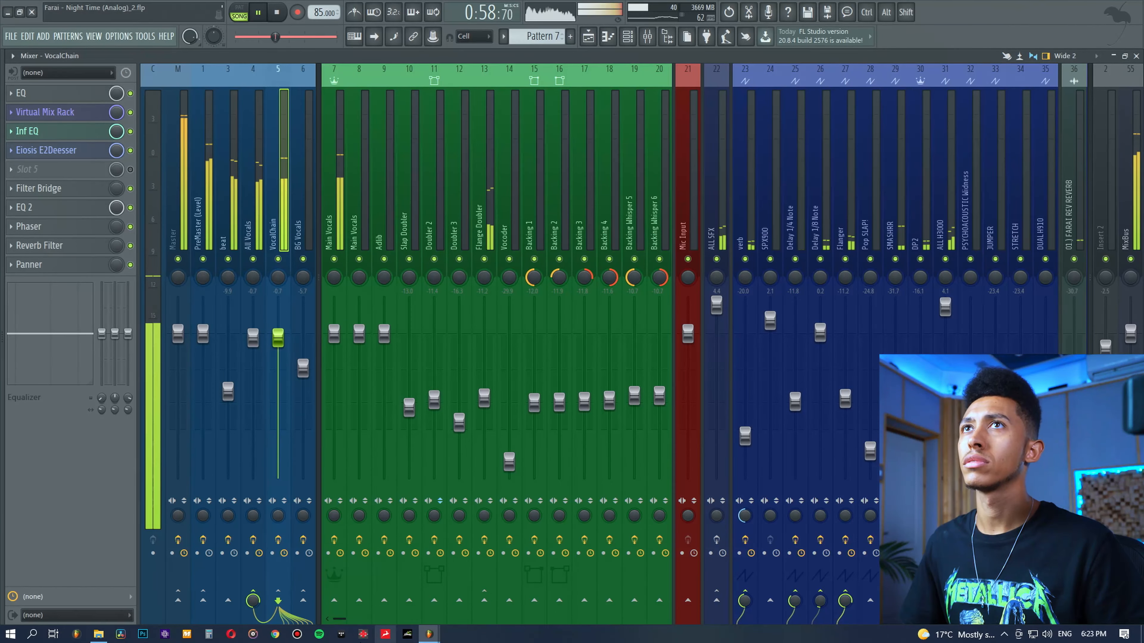
{"action": "key", "text": "space"}
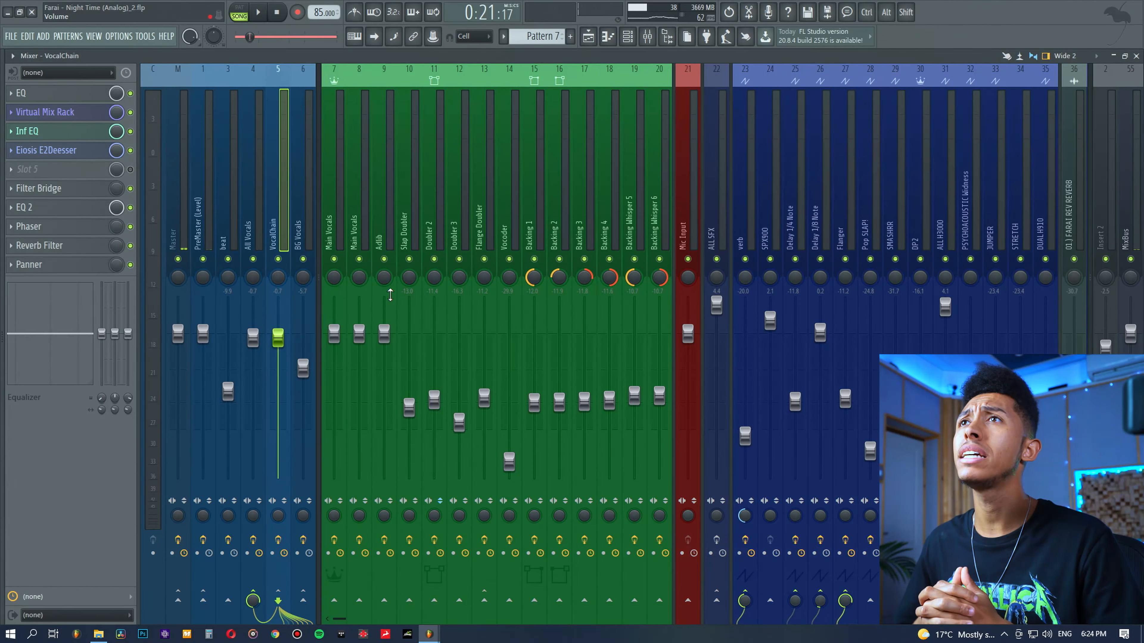
Open the Eiosis E2Deesser on the VocalChain track and examine its controls
{"action": "left_click", "coordinate": [67, 152]}
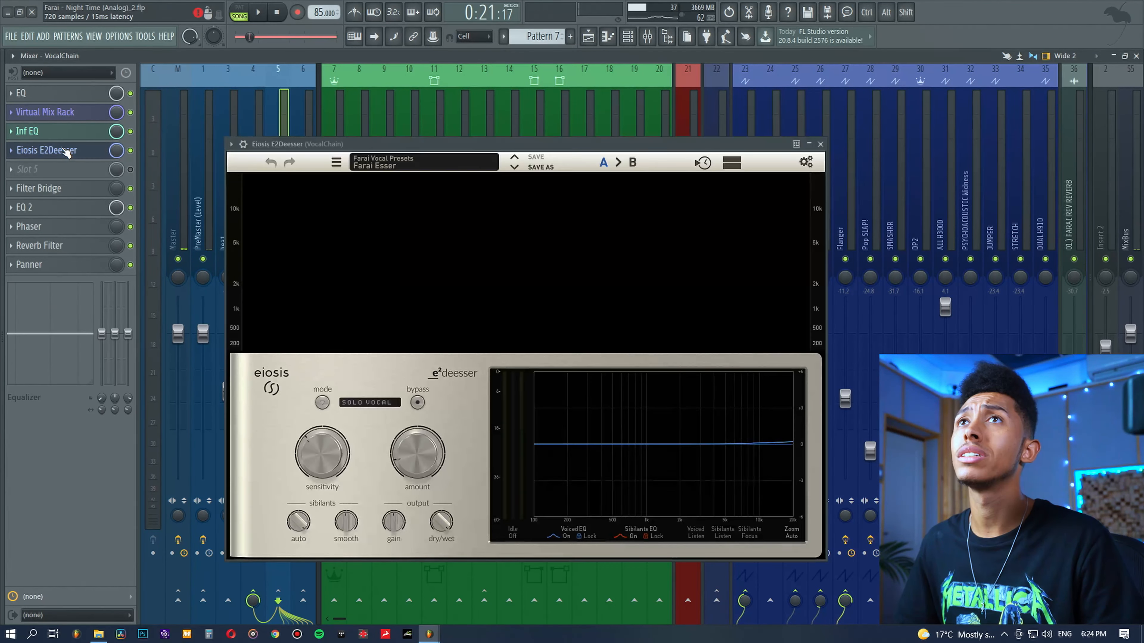
{"action": "left_click_drag", "start_coordinate": [495, 142], "coordinate": [557, 72]}
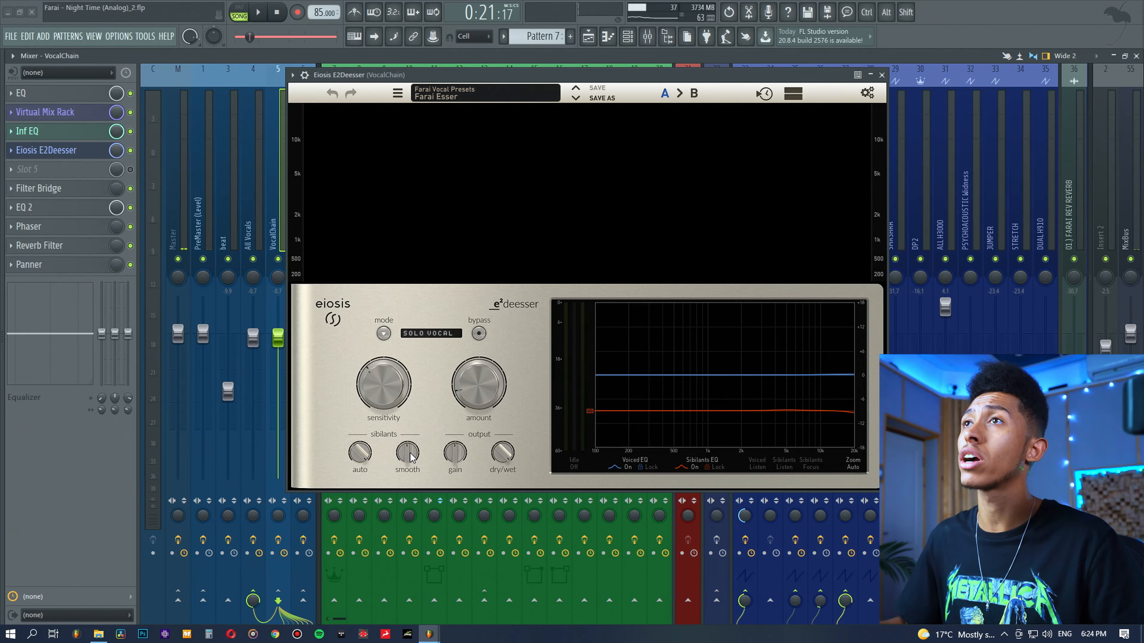
{"action": "left_click_drag", "start_coordinate": [680, 76], "coordinate": [714, 187]}
Play the arrangement from about bar 16 in the playlist while watching the E2Deesser's sibilance display, stopping at the end
{"action": "left_click", "coordinate": [588, 39]}
{"action": "left_click_drag", "start_coordinate": [489, 193], "coordinate": [496, 360]}
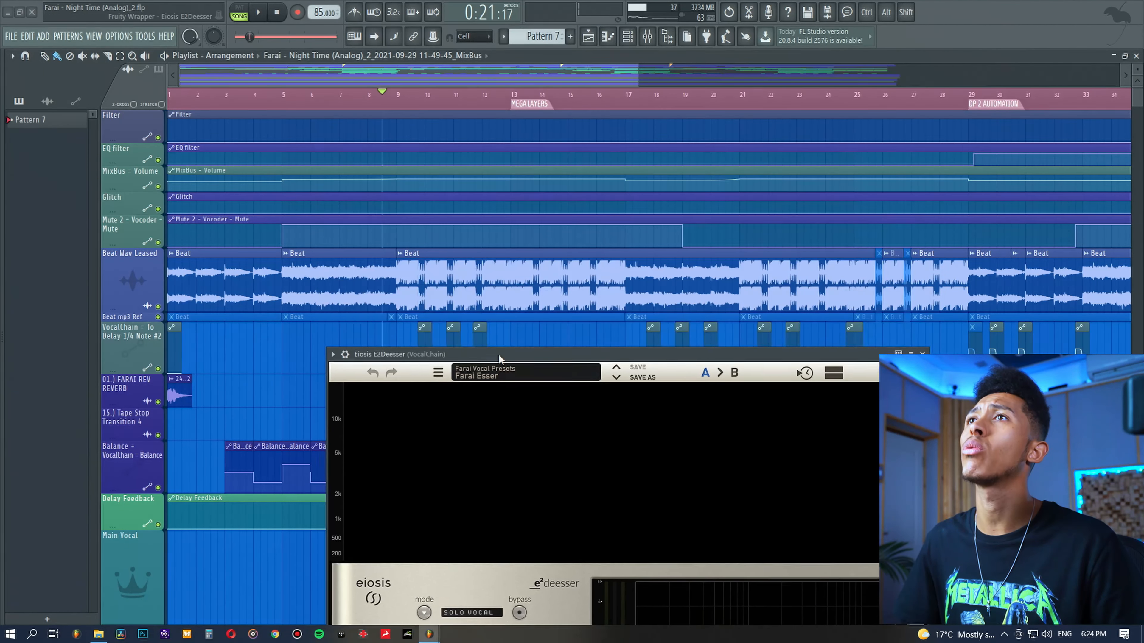
{"action": "left_click", "coordinate": [606, 105]}
{"action": "key", "text": "space"}
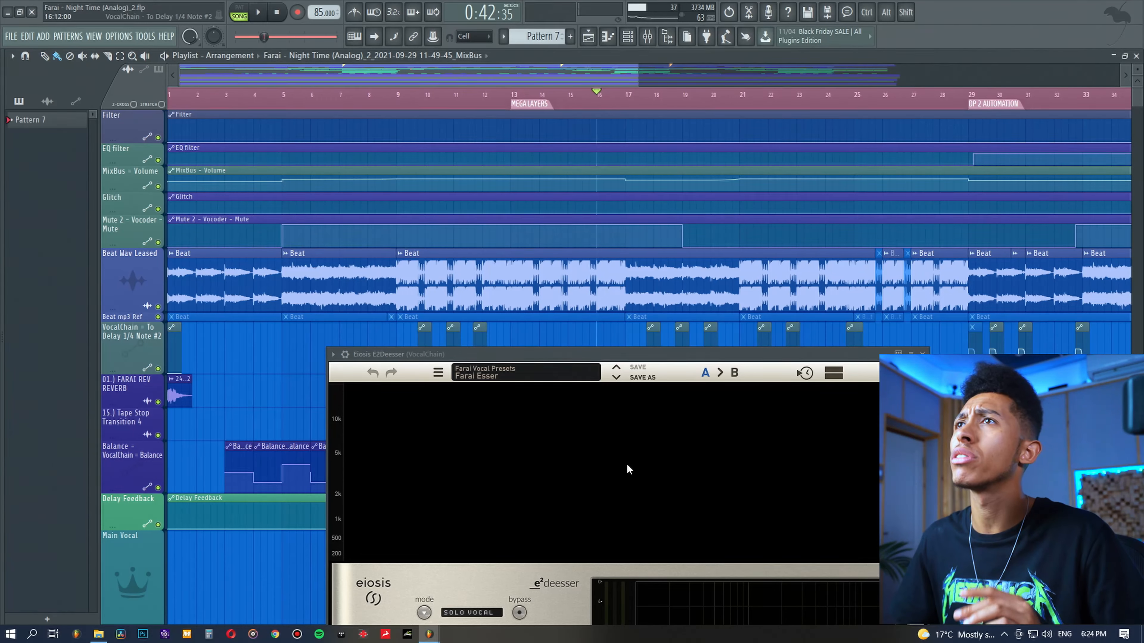
{"action": "left_click_drag", "start_coordinate": [617, 354], "coordinate": [458, 120]}
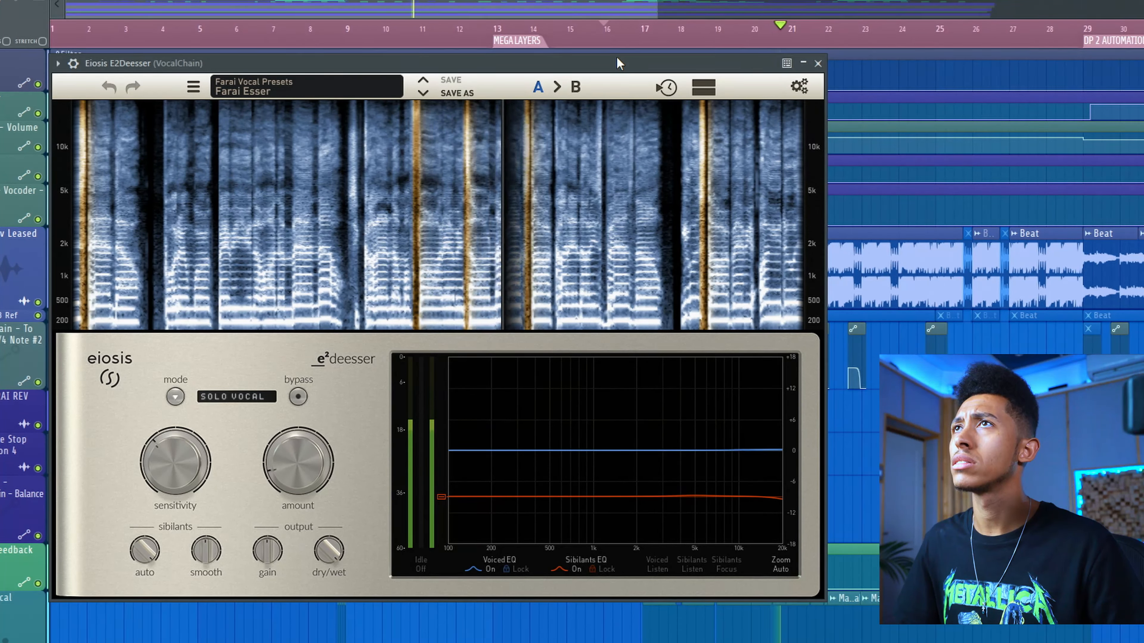
{"action": "key", "text": "space"}
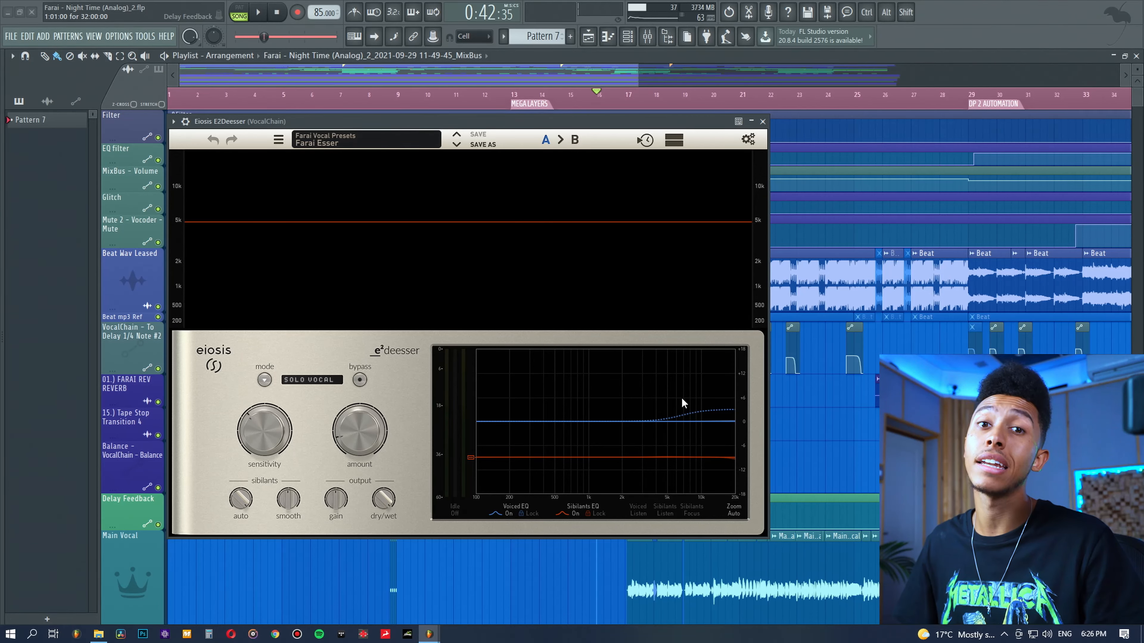
Return to the mixer and open the Gem Mod plugin on the Flanger track
{"action": "left_click", "coordinate": [647, 36]}
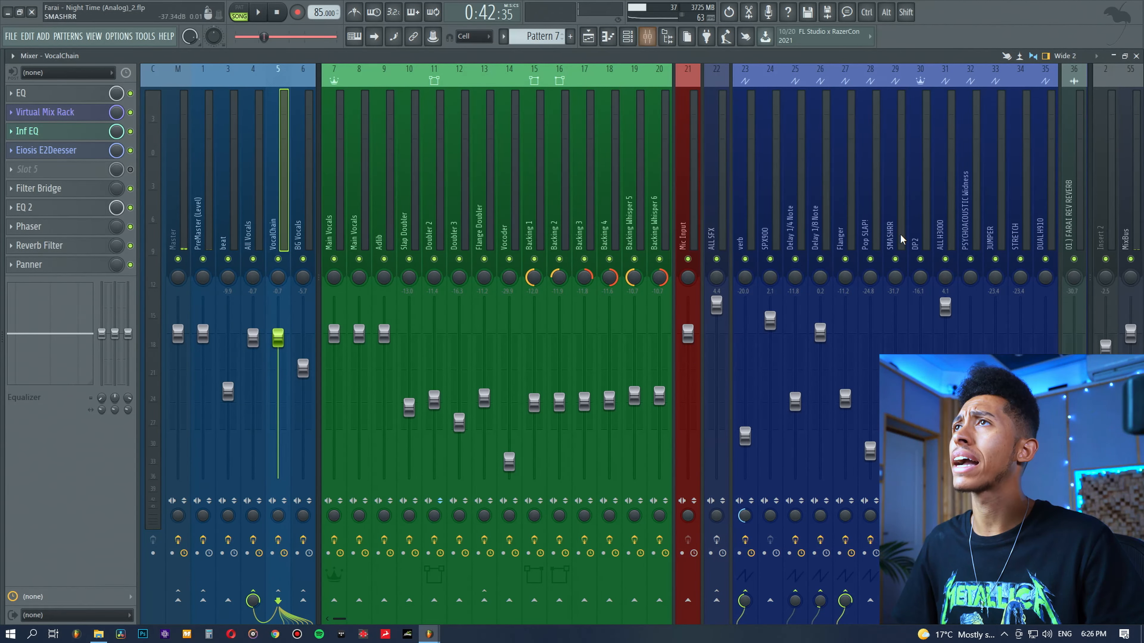
{"action": "left_click", "coordinate": [841, 194]}
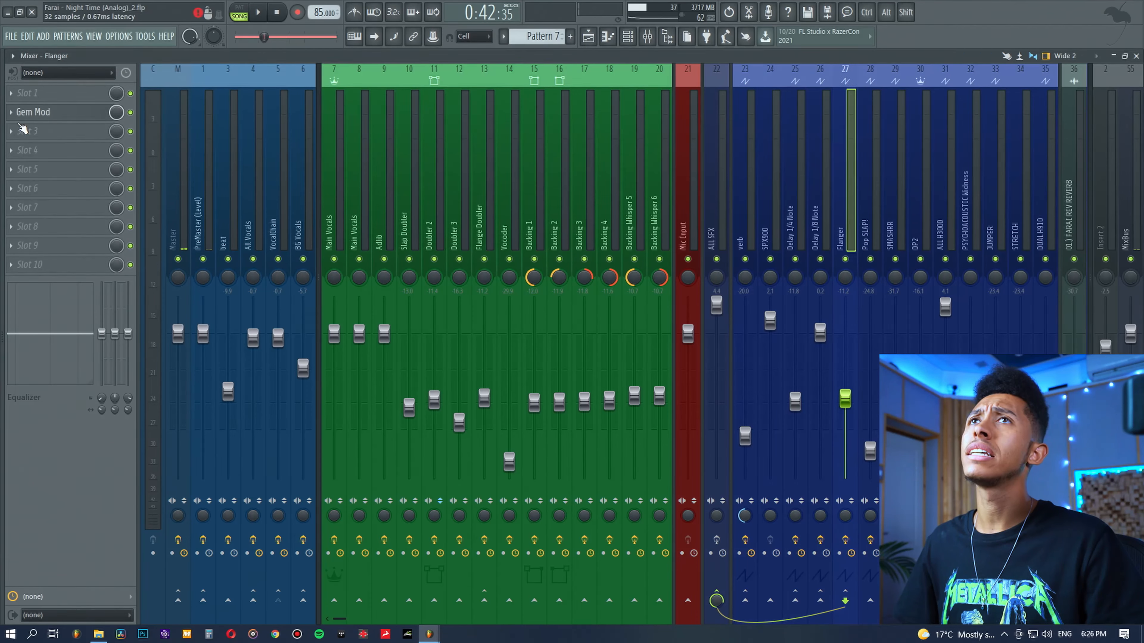
{"action": "left_click", "coordinate": [70, 117]}
{"action": "left_click_drag", "start_coordinate": [469, 177], "coordinate": [407, 175]}
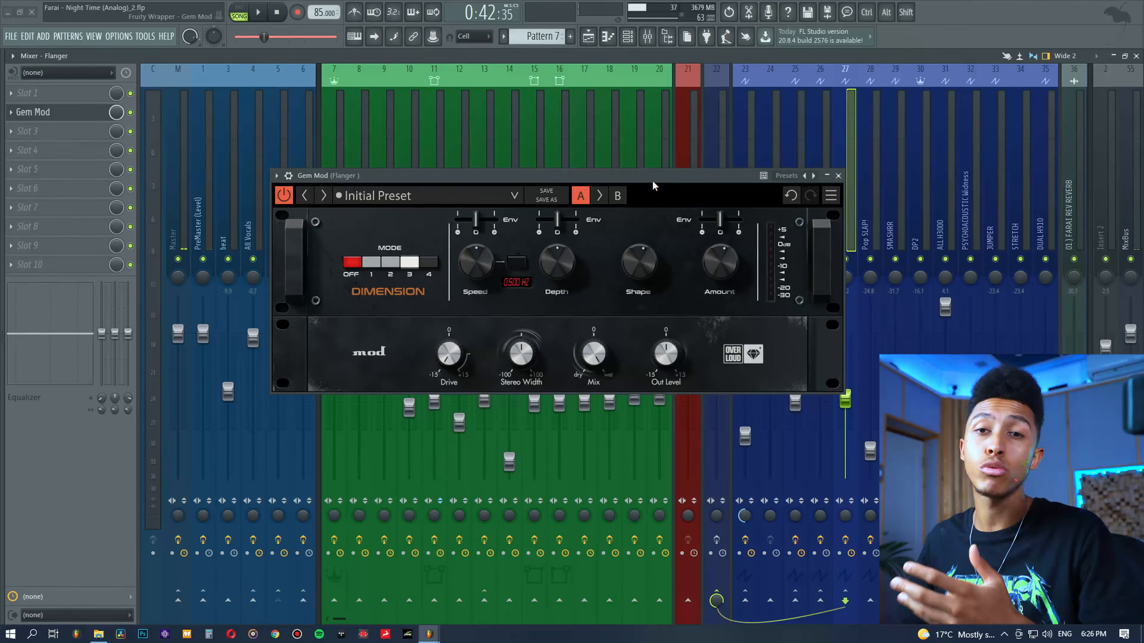
{"action": "left_click_drag", "start_coordinate": [652, 178], "coordinate": [625, 271]}
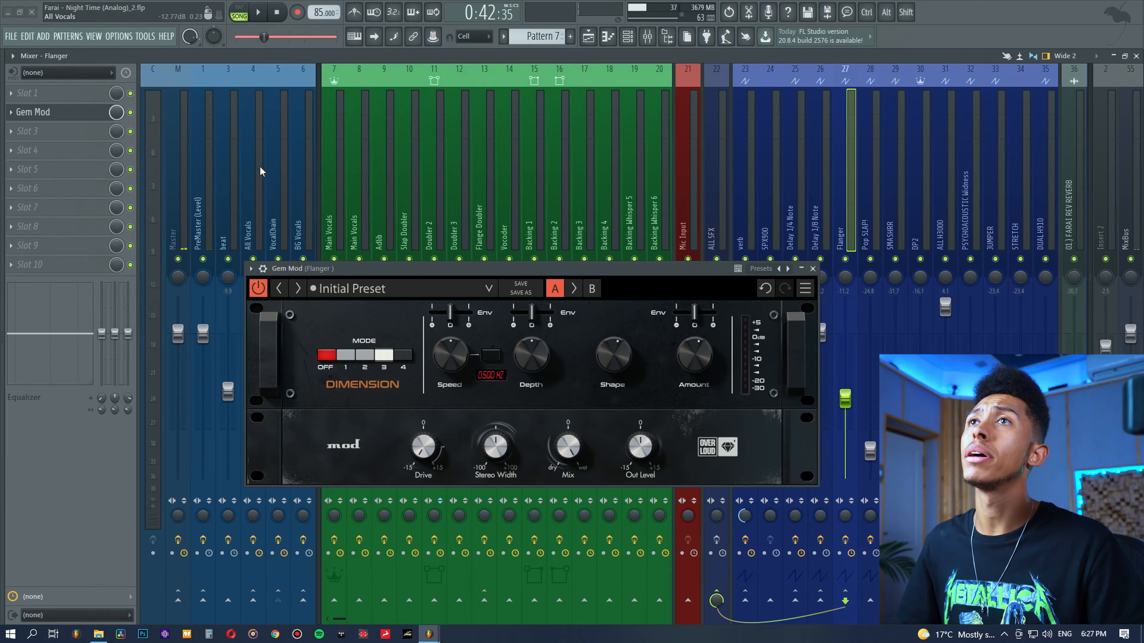
Audition the song with the Flanger track's volume raised, undo the fader changes, and stop playback
{"action": "left_click", "coordinate": [280, 174]}
{"action": "key", "text": "space"}
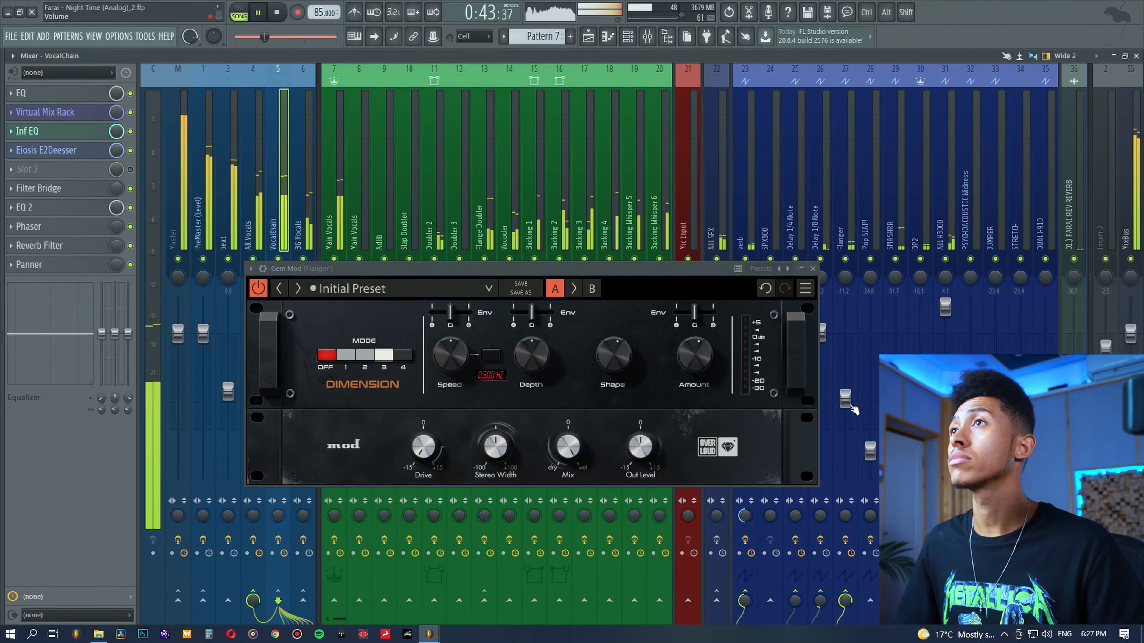
{"action": "left_click_drag", "start_coordinate": [850, 404], "coordinate": [850, 315]}
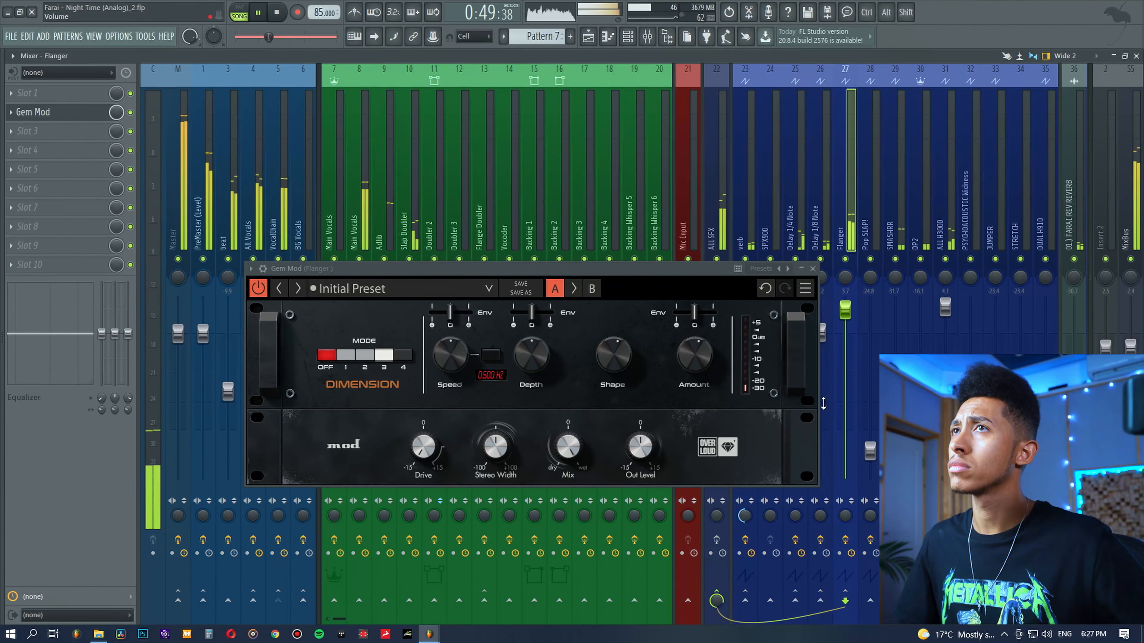
{"action": "left_click_drag", "start_coordinate": [823, 404], "coordinate": [823, 480]}
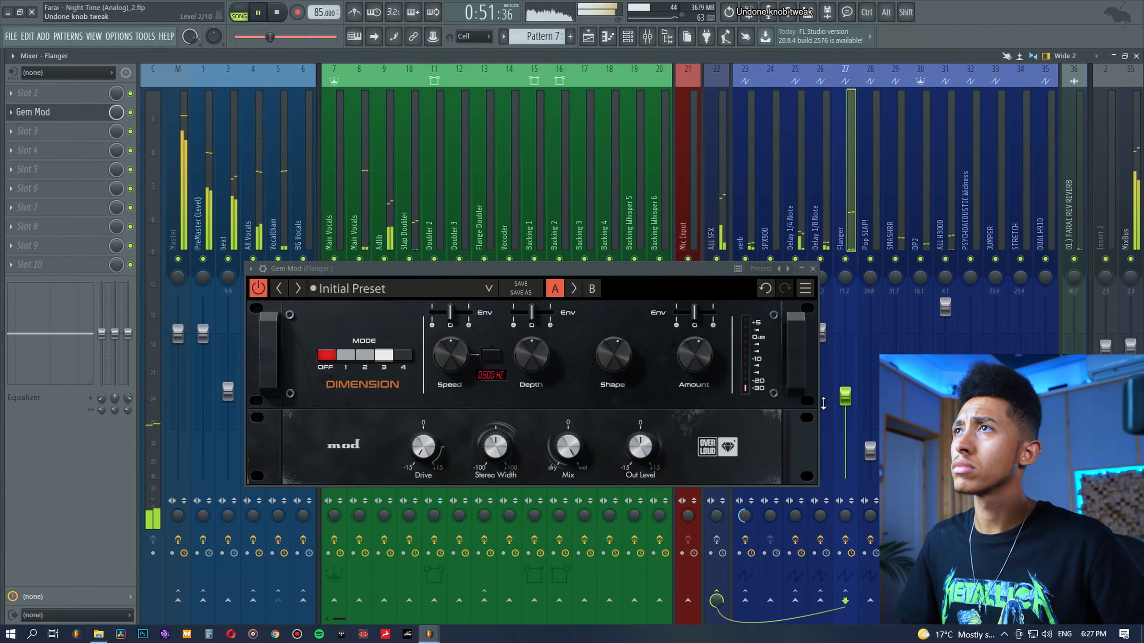
{"action": "left_click_drag", "start_coordinate": [844, 387], "coordinate": [844, 345]}
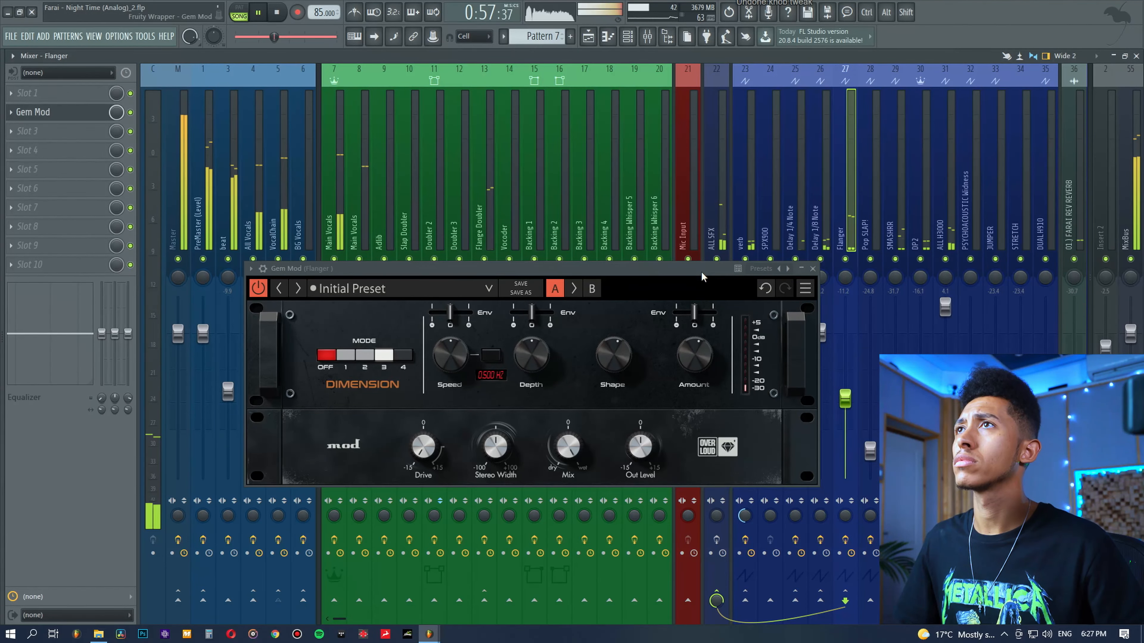
{"action": "key", "text": "space"}
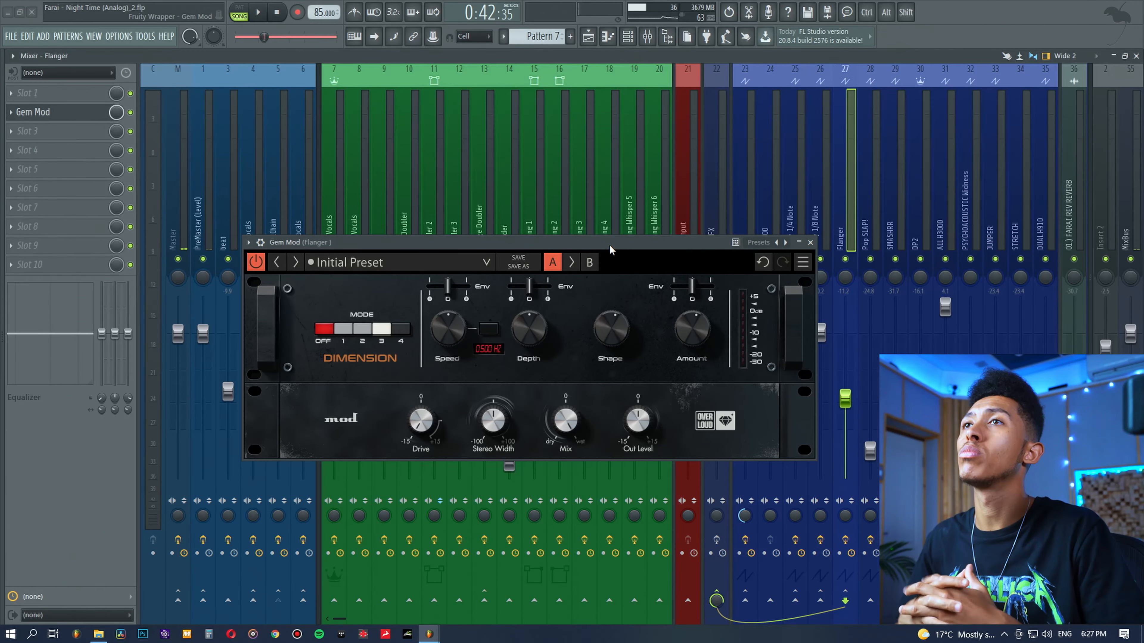
Examine Gem Mod's Drive and Mix controls on the Flanger track and check the VocalChain track
{"action": "left_click", "coordinate": [420, 411]}
{"action": "left_click_drag", "start_coordinate": [419, 411], "coordinate": [419, 398]}
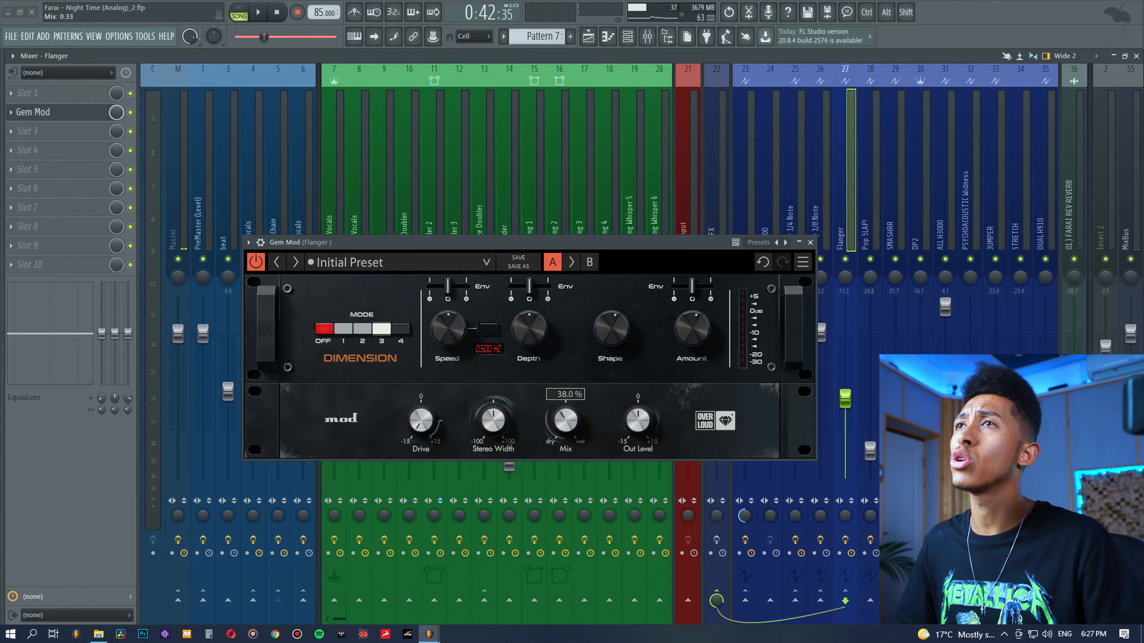
{"action": "left_click", "coordinate": [276, 148]}
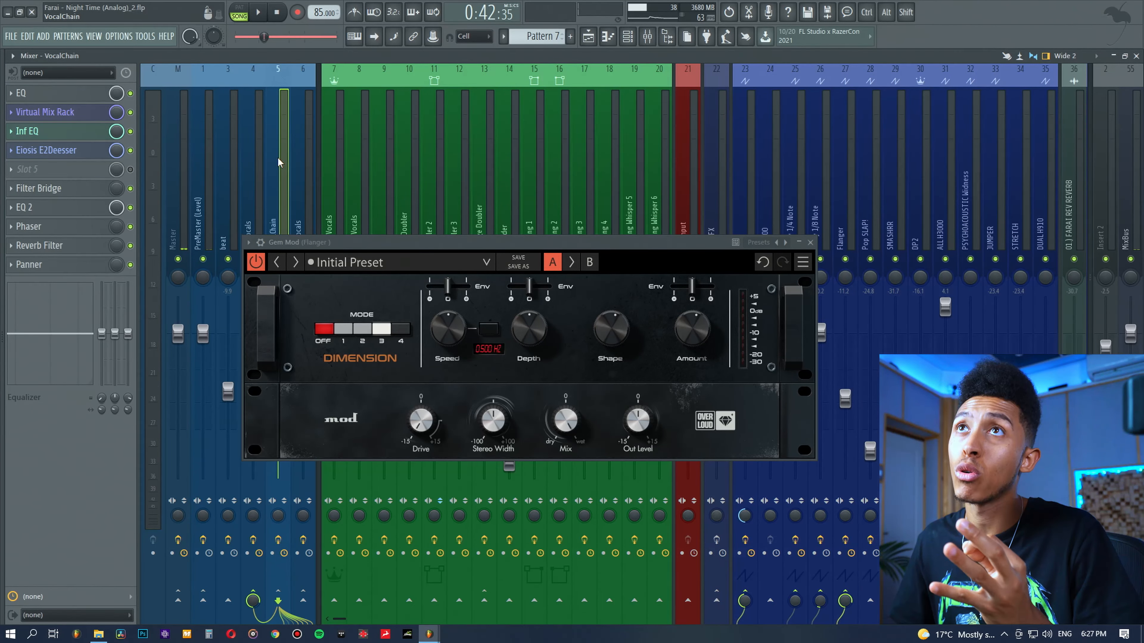
{"action": "left_click", "coordinate": [358, 243]}
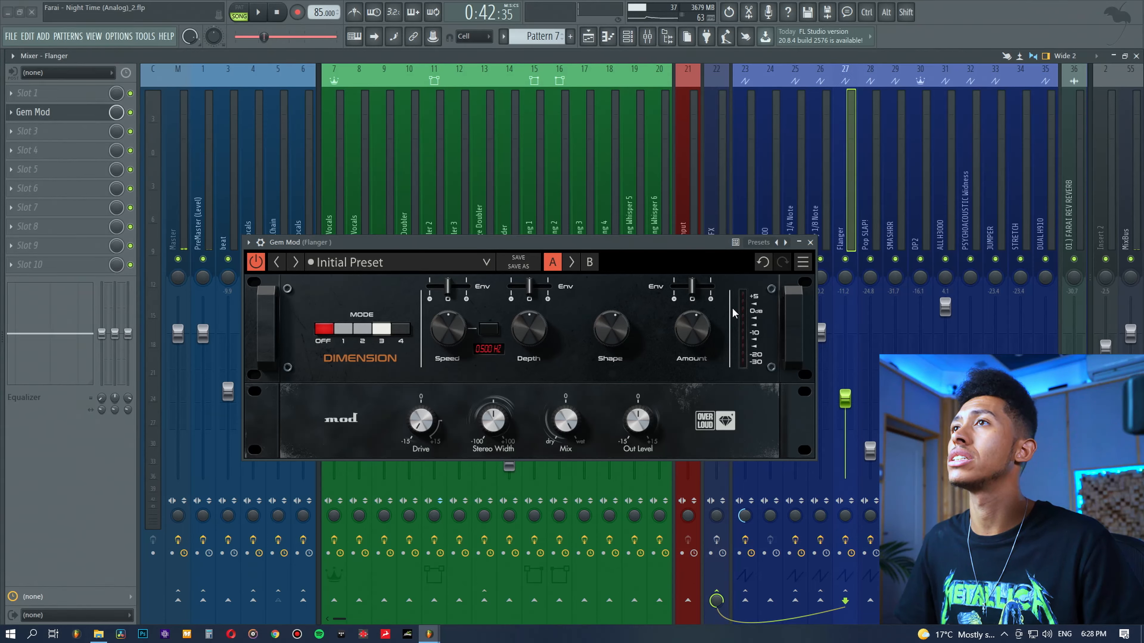
View Gem Mod's preset list, keep the Initial Preset, and close the plugin
{"action": "left_click", "coordinate": [364, 265]}
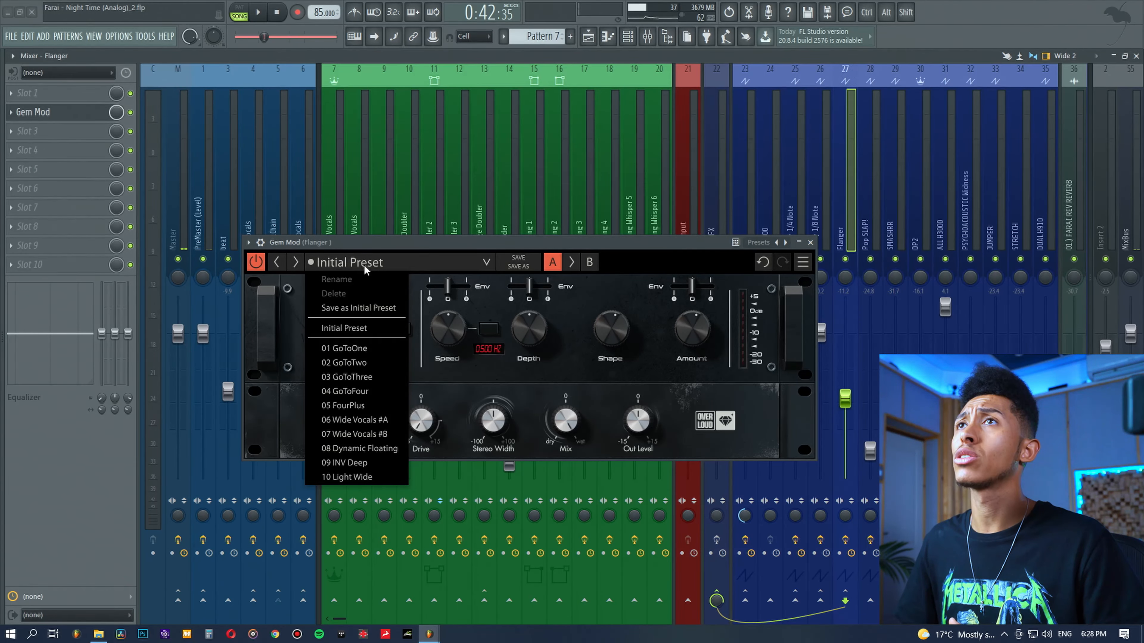
{"action": "left_click", "coordinate": [701, 261]}
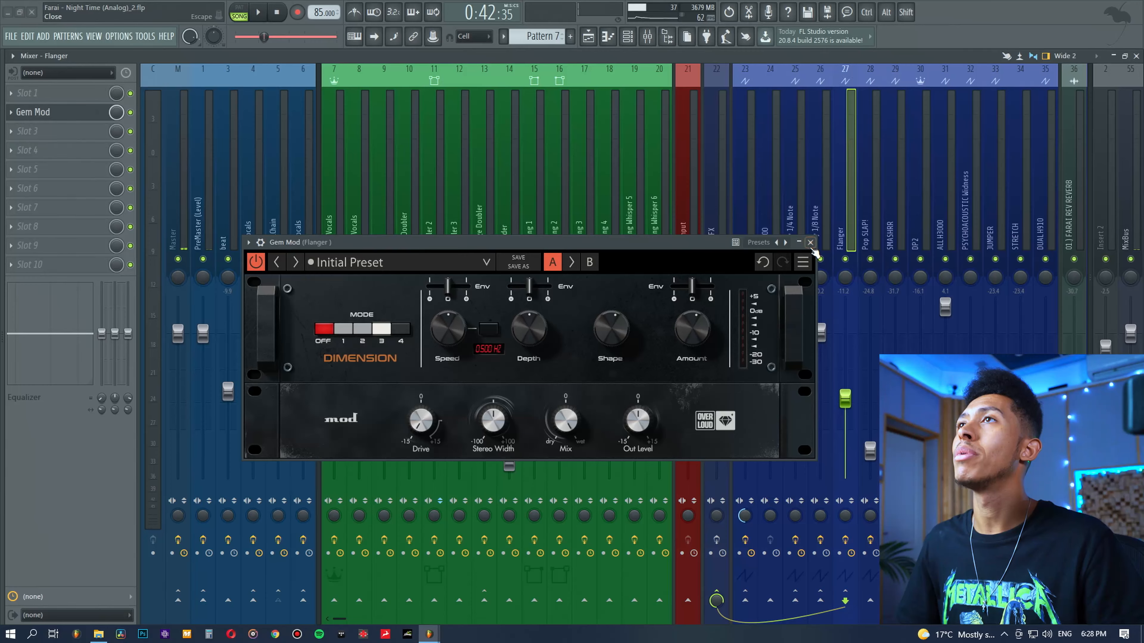
{"action": "left_click", "coordinate": [811, 243]}
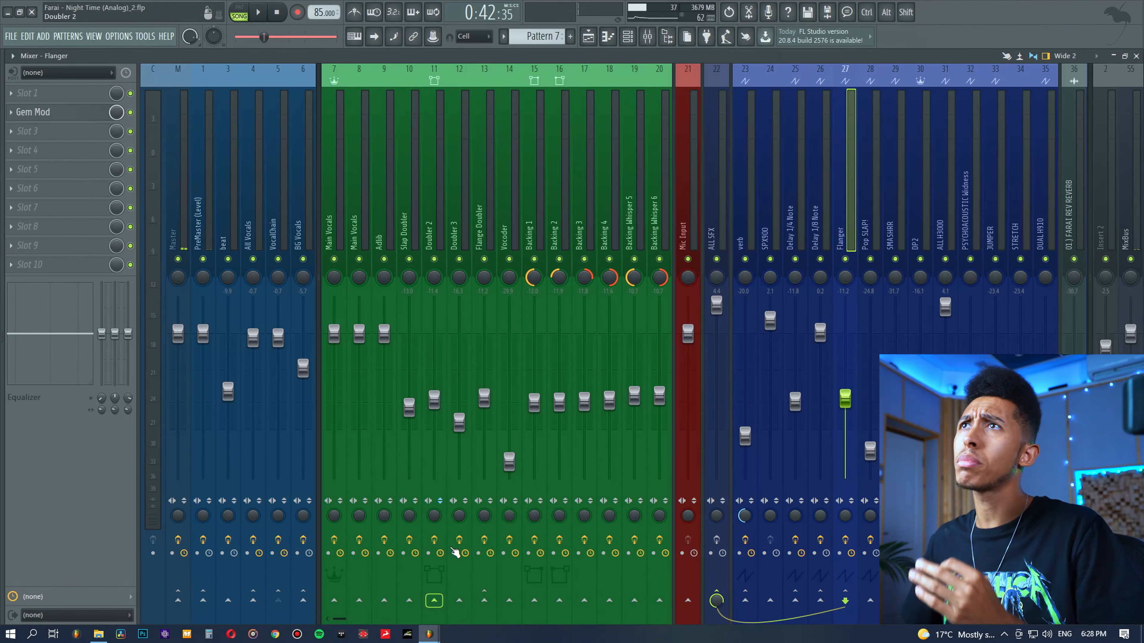
Open AIR StereoWidth on the BG Vocals track with the mixer meters kept in view
{"action": "left_click", "coordinate": [298, 147]}
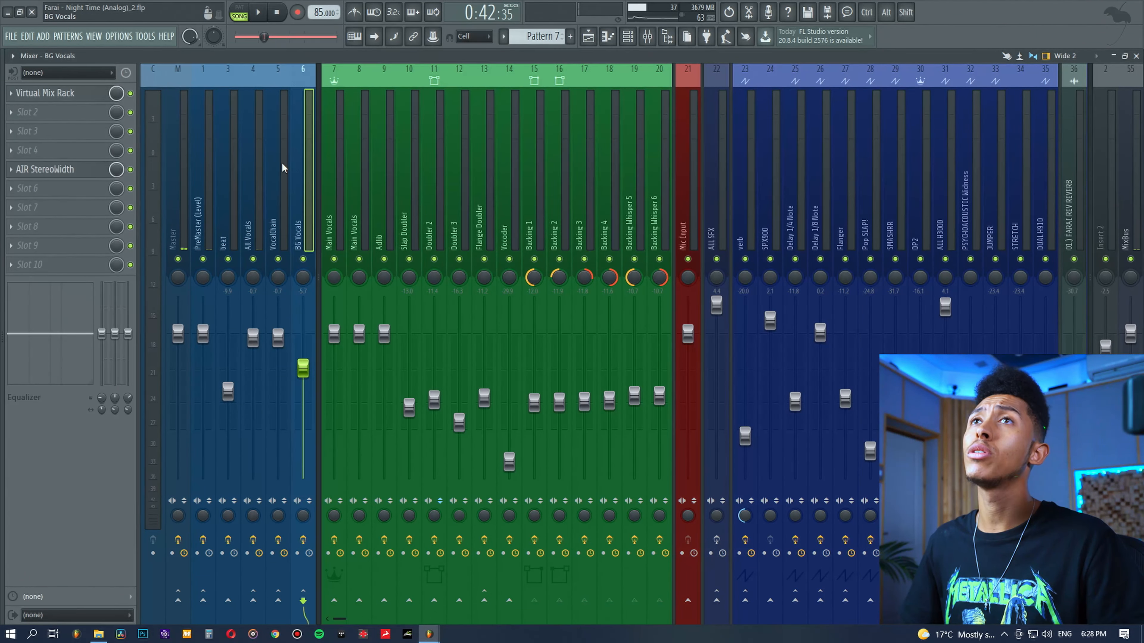
{"action": "left_click", "coordinate": [67, 169]}
{"action": "left_click_drag", "start_coordinate": [460, 251], "coordinate": [510, 161]}
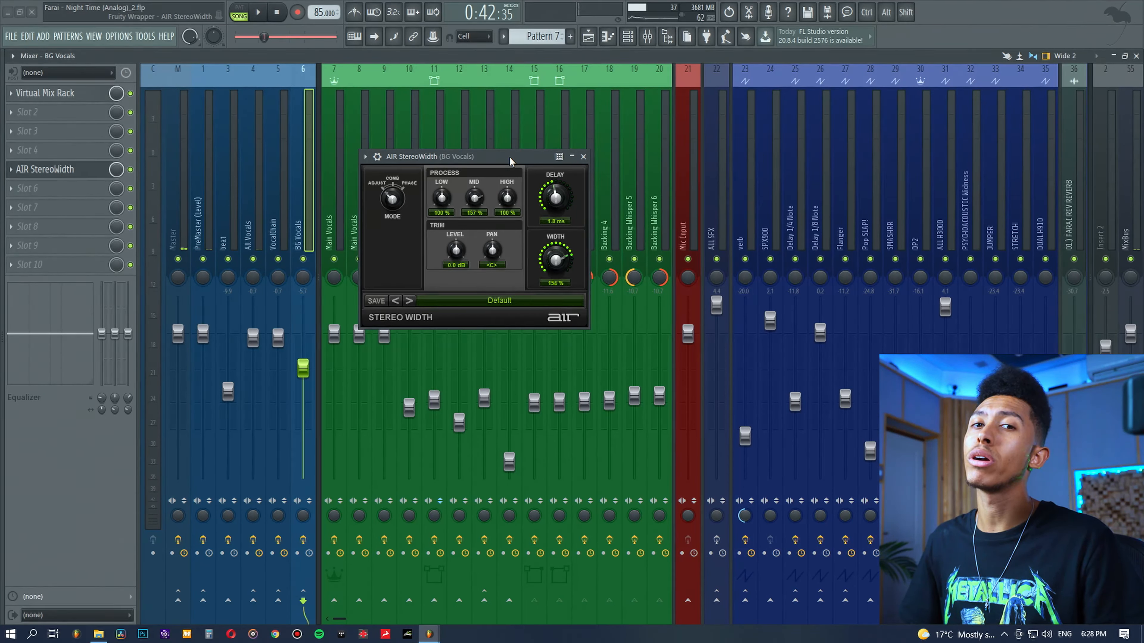
Browse the Creative AIR Suite plugins available for slot 7 of BG Vocals and dismiss the list without adding one
{"action": "left_click", "coordinate": [10, 207]}
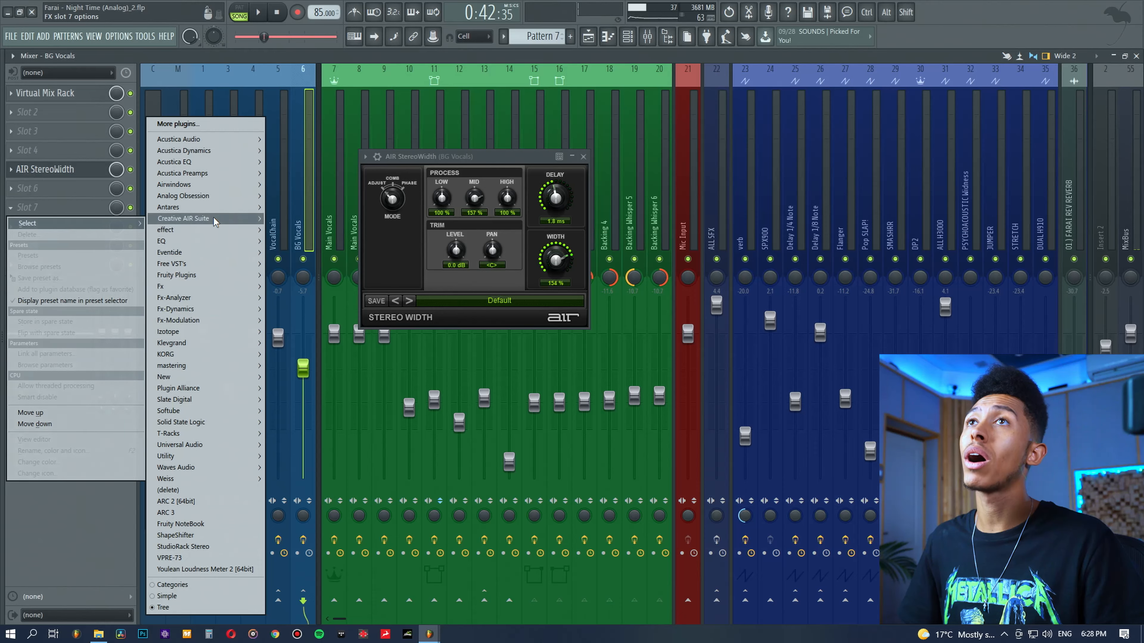
{"action": "mouse_move", "coordinate": [215, 221]}
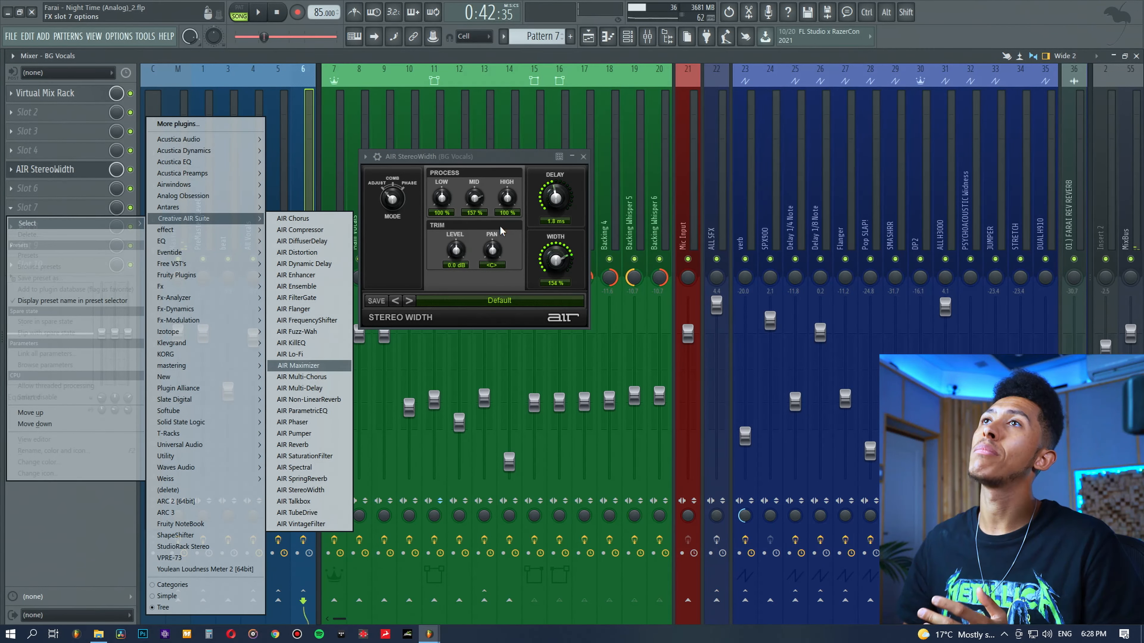
{"action": "left_click", "coordinate": [477, 162]}
{"action": "left_click_drag", "start_coordinate": [476, 161], "coordinate": [503, 166]}
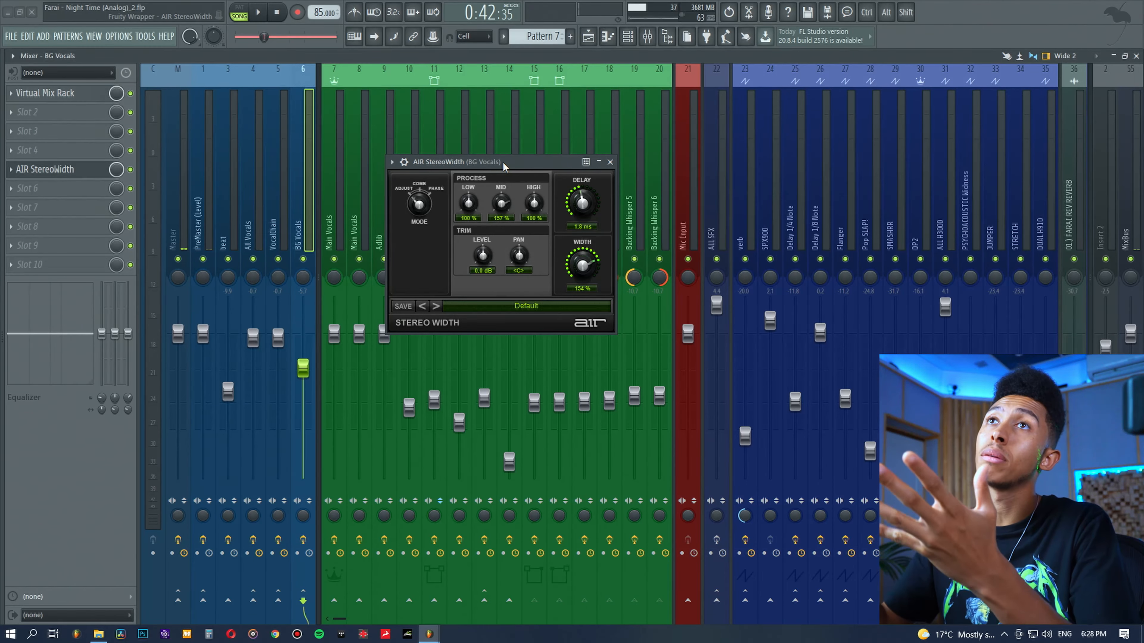
{"action": "left_click_drag", "start_coordinate": [503, 167], "coordinate": [508, 169]}
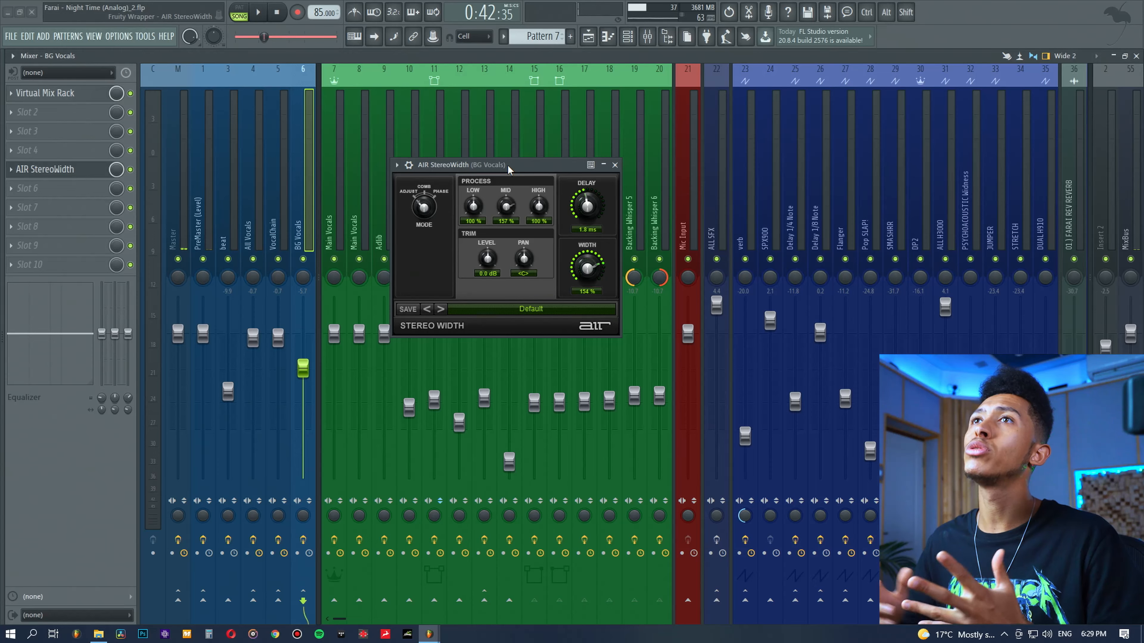
Look through the effect chains of the adlib, doubler and Backing 1 tracks with the StereoWidth window moved aside
{"action": "left_click_drag", "start_coordinate": [508, 168], "coordinate": [630, 154]}
{"action": "left_click", "coordinate": [416, 191]}
{"action": "left_click", "coordinate": [394, 191]}
{"action": "left_click", "coordinate": [432, 192]}
{"action": "left_click", "coordinate": [458, 190]}
{"action": "left_click", "coordinate": [493, 187]}
{"action": "left_click", "coordinate": [534, 131]}
{"action": "left_click", "coordinate": [494, 134]}
View the Vocoder track's StereoWidth settings, close that window, and return to the StereoWidth on BG Vocals
{"action": "left_click", "coordinate": [505, 140]}
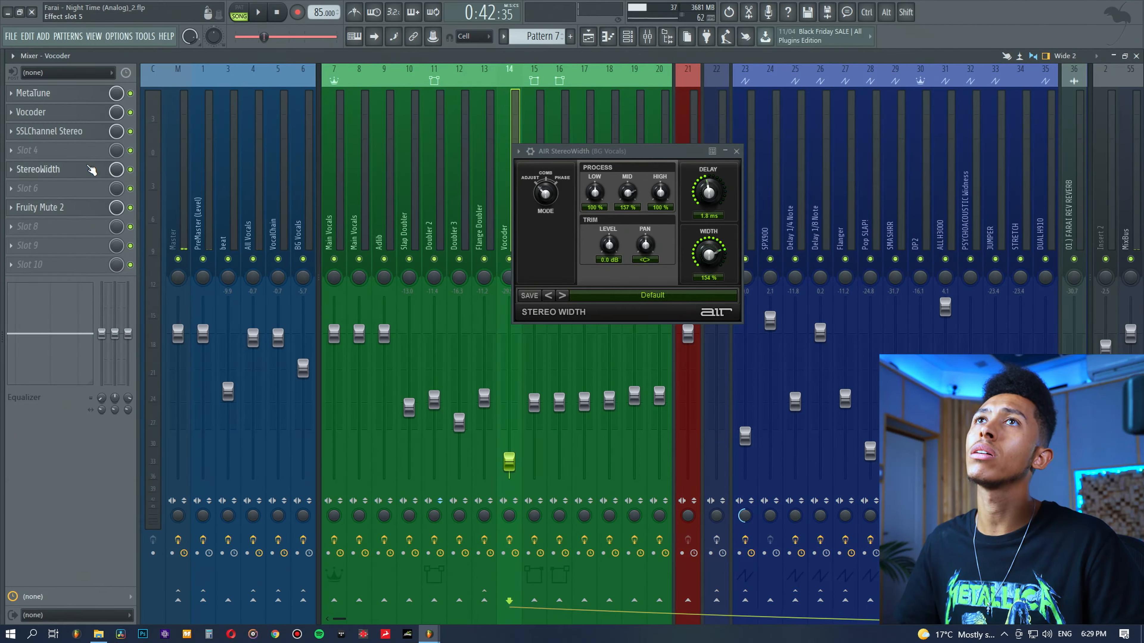
{"action": "left_click", "coordinate": [70, 170]}
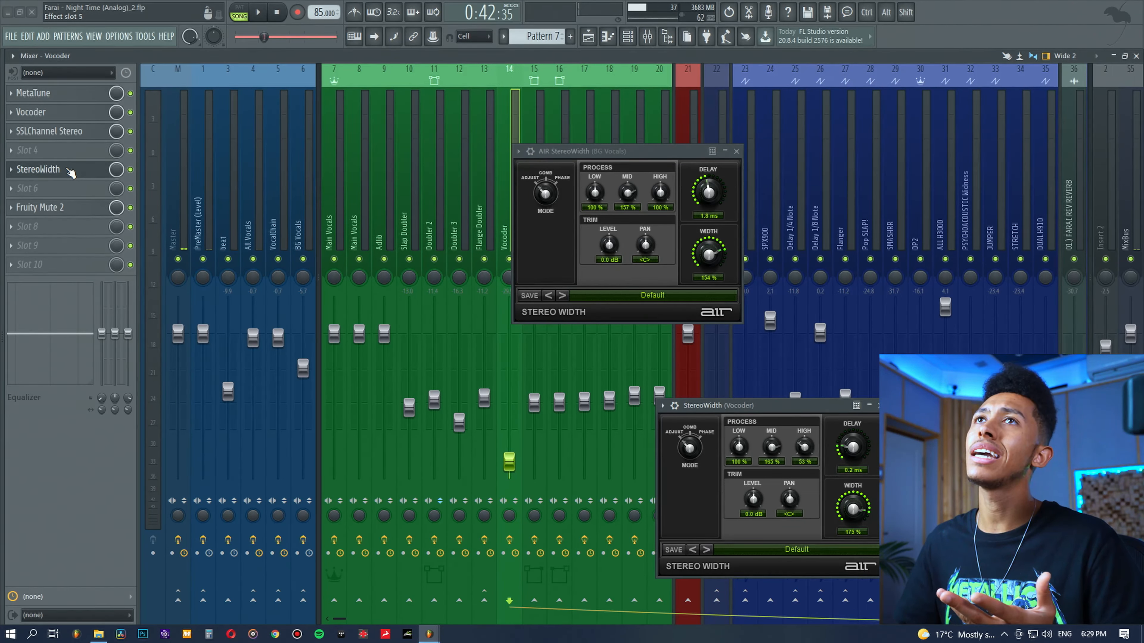
{"action": "left_click", "coordinate": [70, 170]}
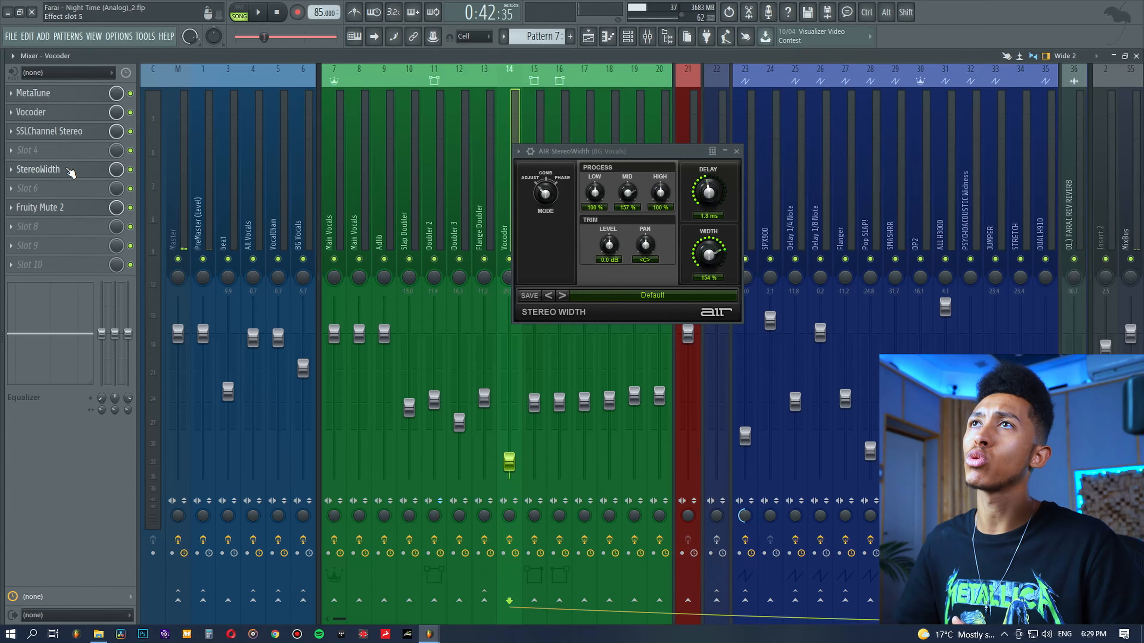
{"action": "left_click_drag", "start_coordinate": [576, 151], "coordinate": [501, 152]}
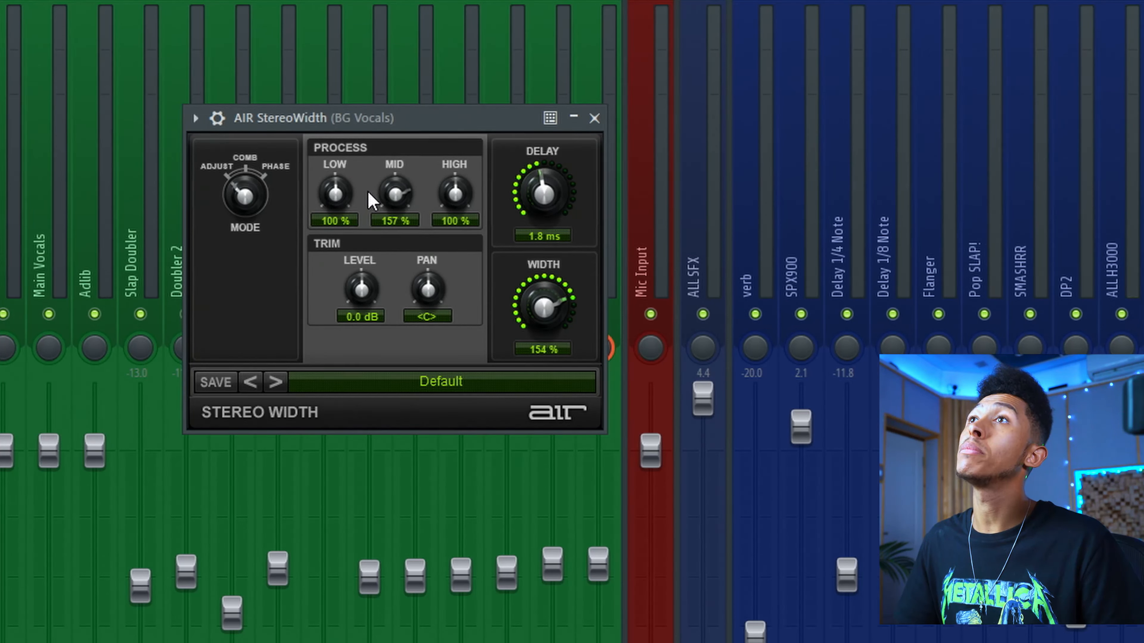
Set the playlist position to the MEGA LAYERS marker at bar 13 and mute the beat and the second large Main Vocal track
{"action": "left_click_drag", "start_coordinate": [436, 119], "coordinate": [433, 93]}
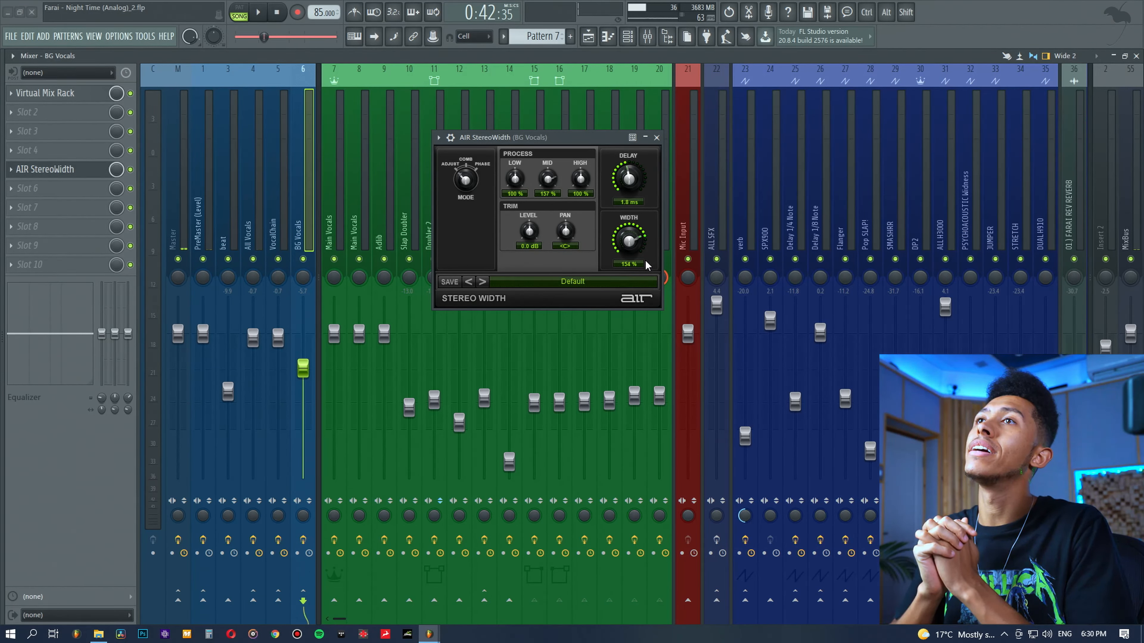
{"action": "left_click_drag", "start_coordinate": [576, 139], "coordinate": [620, 162]}
{"action": "key", "text": "F5"}
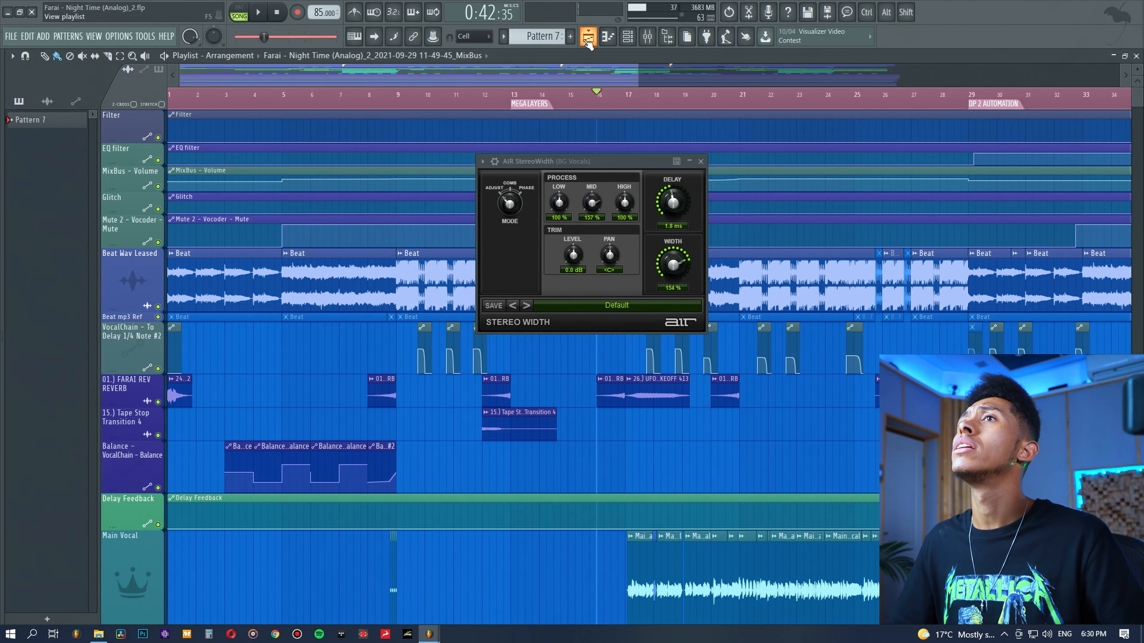
{"action": "left_click", "coordinate": [514, 96]}
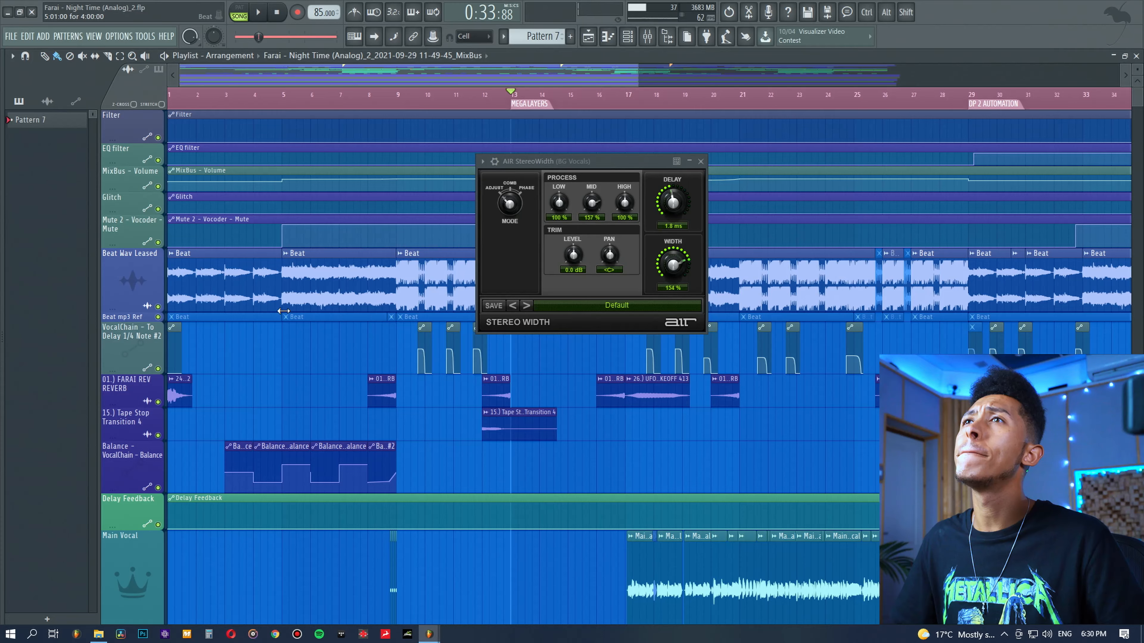
{"action": "scroll", "coordinate": [232, 436], "scroll_direction": "down", "scroll_amount": 5}
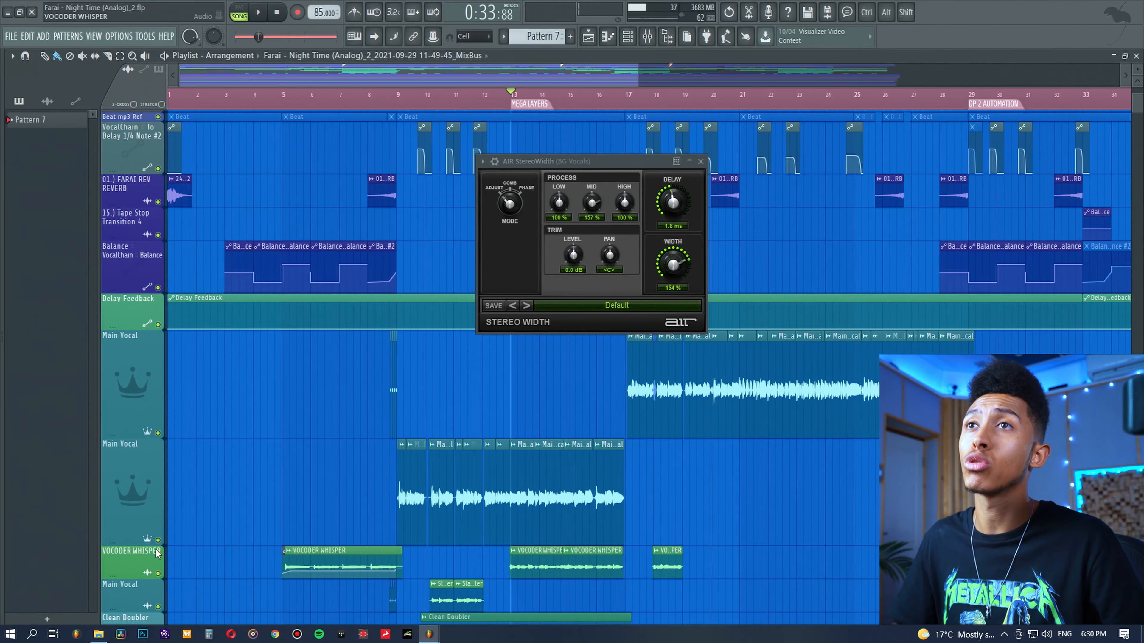
{"action": "left_click", "coordinate": [158, 540]}
Play the background vocals from bar 13 and watch the track levels in the mixer beside the StereoWidth window
{"action": "key", "text": "space"}
{"action": "mouse_move", "coordinate": [584, 166]}
{"action": "left_mouse_down"}
{"action": "mouse_move", "coordinate": [585, 179]}
{"action": "mouse_move", "coordinate": [591, 159]}
{"action": "left_mouse_up"}
{"action": "left_click", "coordinate": [647, 38]}
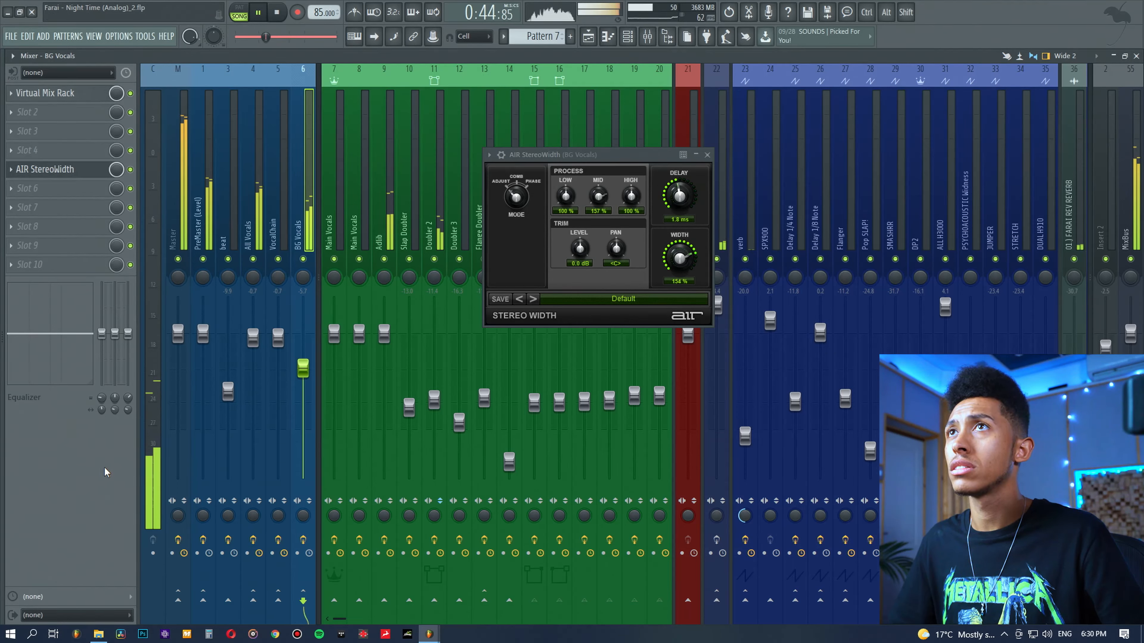
{"action": "key", "text": "space"}
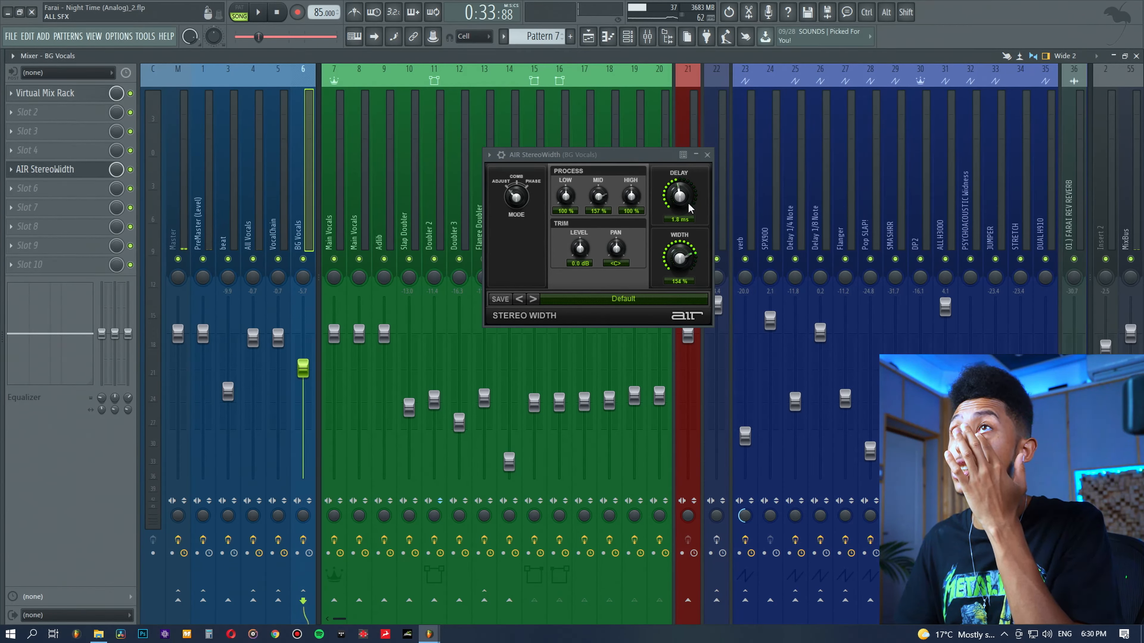
Play the same section again while checking the stereo separation control on the PreMaster track
{"action": "left_click_drag", "start_coordinate": [610, 163], "coordinate": [617, 186]}
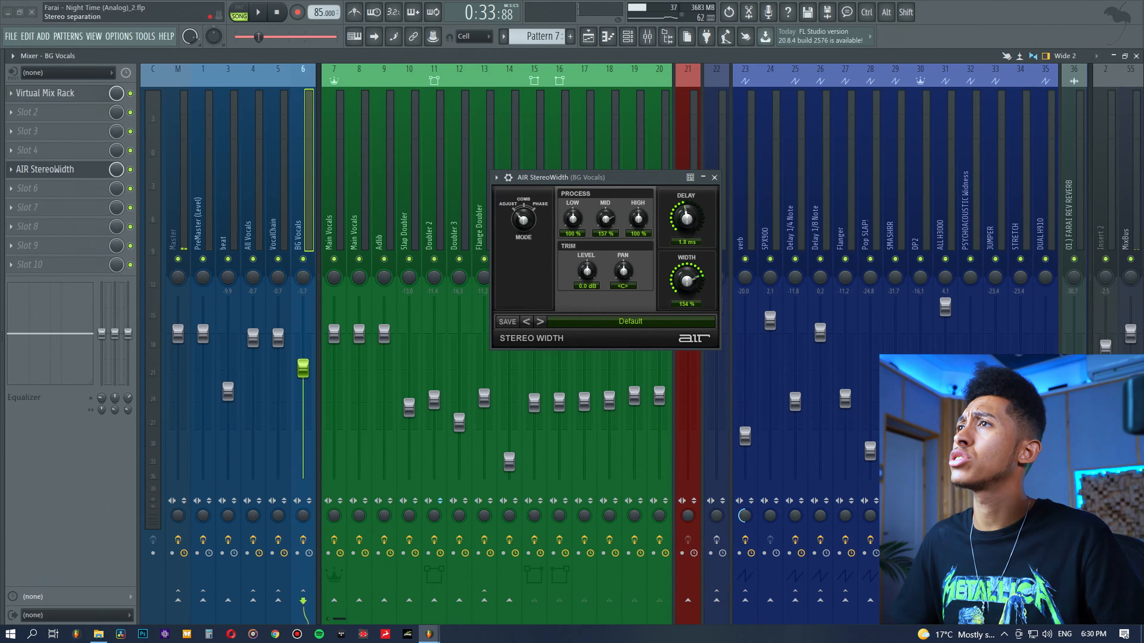
{"action": "key", "text": "space"}
{"action": "left_click", "coordinate": [203, 516]}
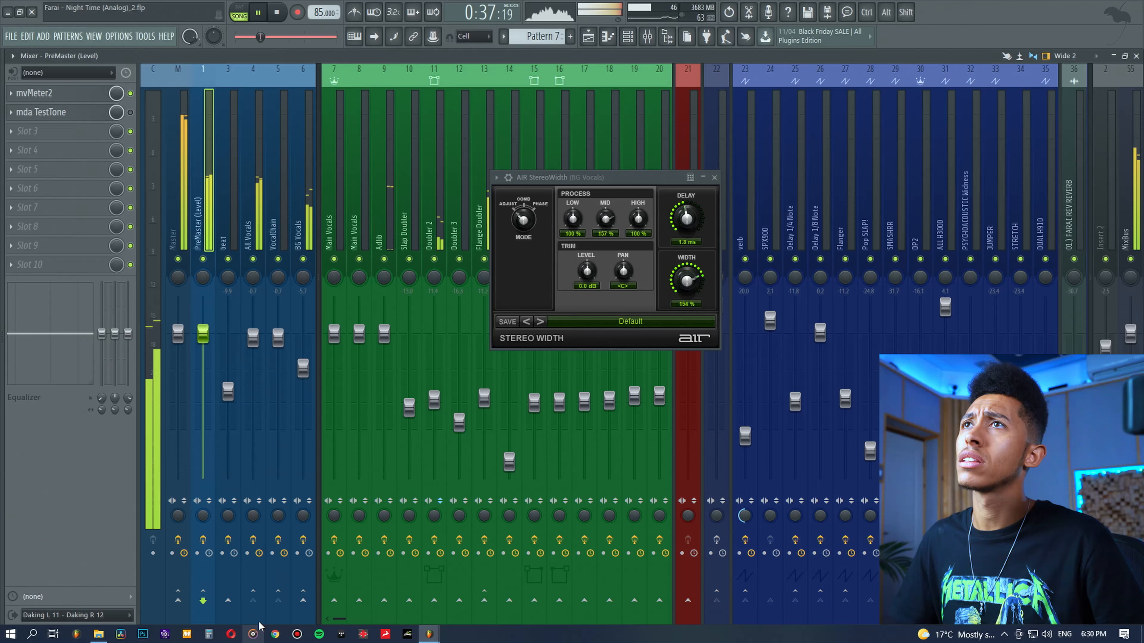
{"action": "key", "text": "space"}
Unmute the second large Main Vocal track in the playlist and play the section with the StereoWidth window moved aside
{"action": "left_click", "coordinate": [588, 38]}
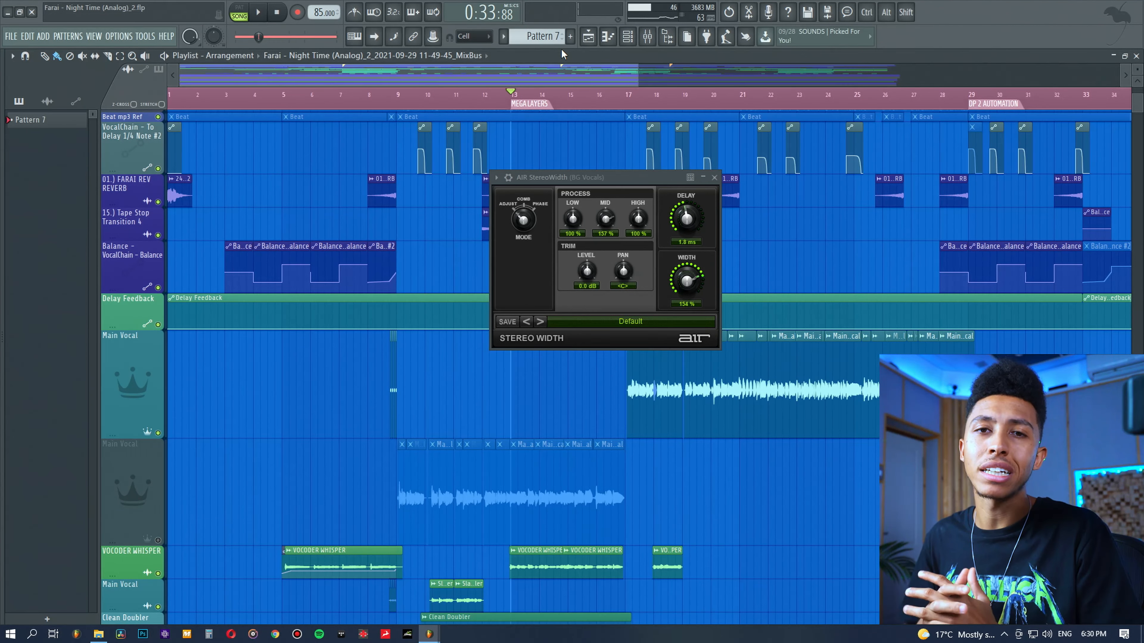
{"action": "left_click", "coordinate": [158, 540]}
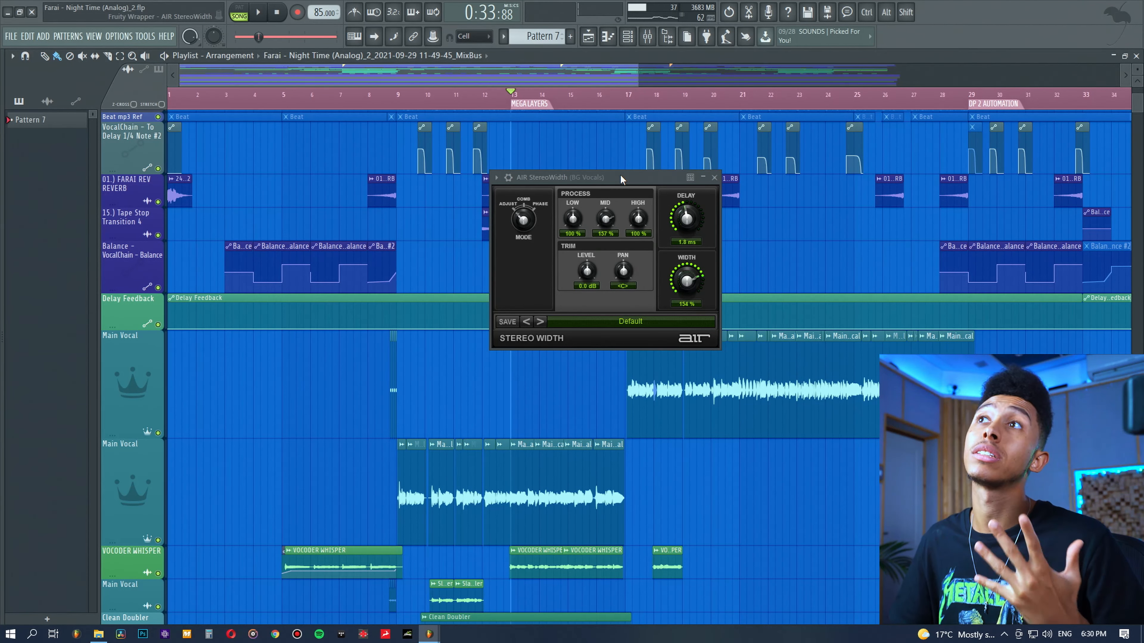
{"action": "left_click_drag", "start_coordinate": [620, 174], "coordinate": [644, 163]}
{"action": "key", "text": "space"}
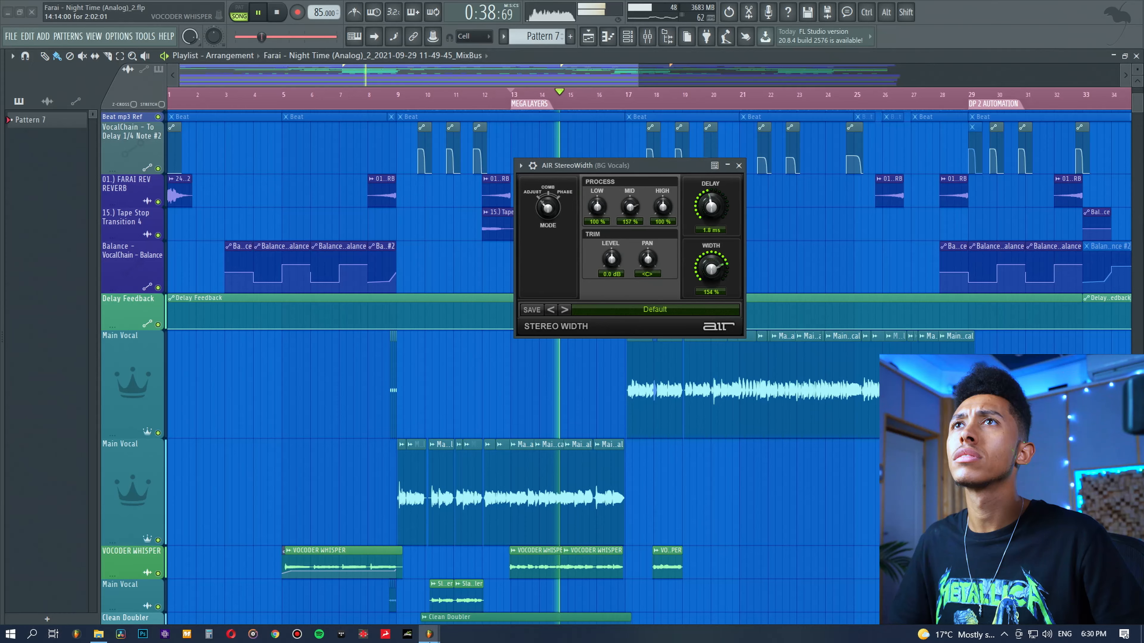
{"action": "key", "text": "space"}
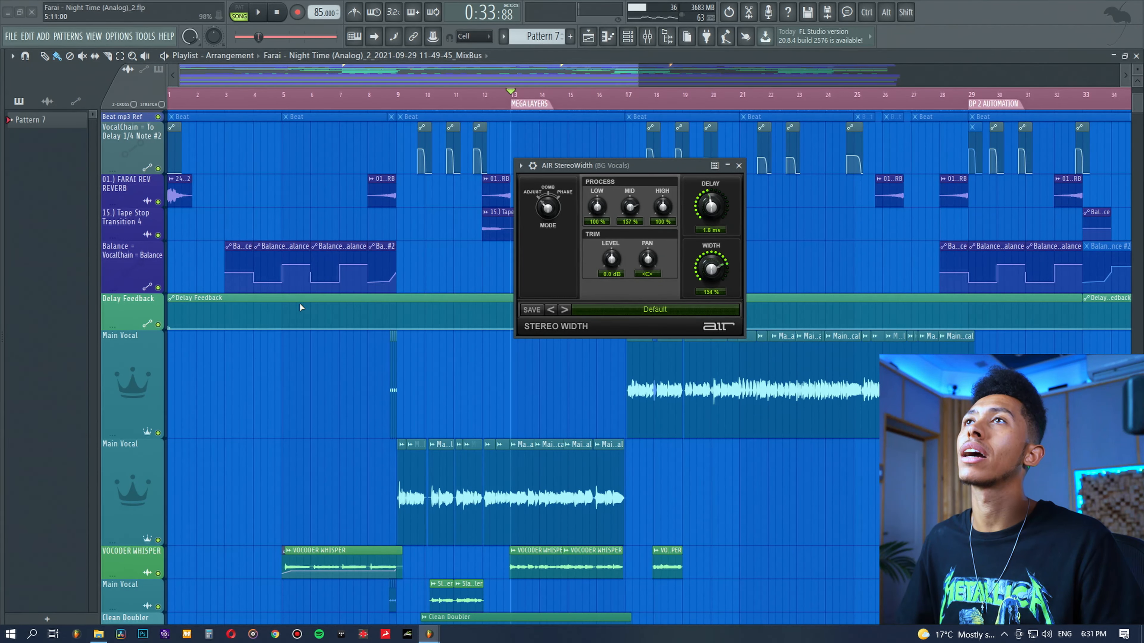
Unmute the Beat Wav Leased track, close AIR StereoWidth and bring the mixer back into view
{"action": "scroll", "coordinate": [244, 235], "scroll_direction": "up", "scroll_amount": 4}
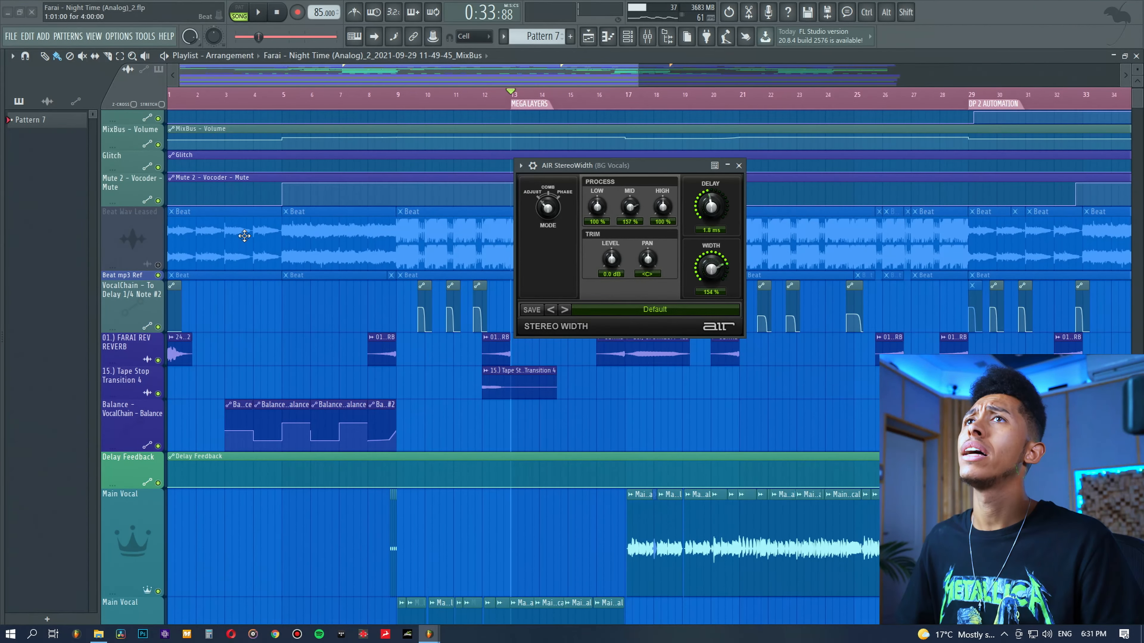
{"action": "left_click", "coordinate": [158, 273]}
{"action": "left_click", "coordinate": [739, 166]}
{"action": "key", "text": "F9"}
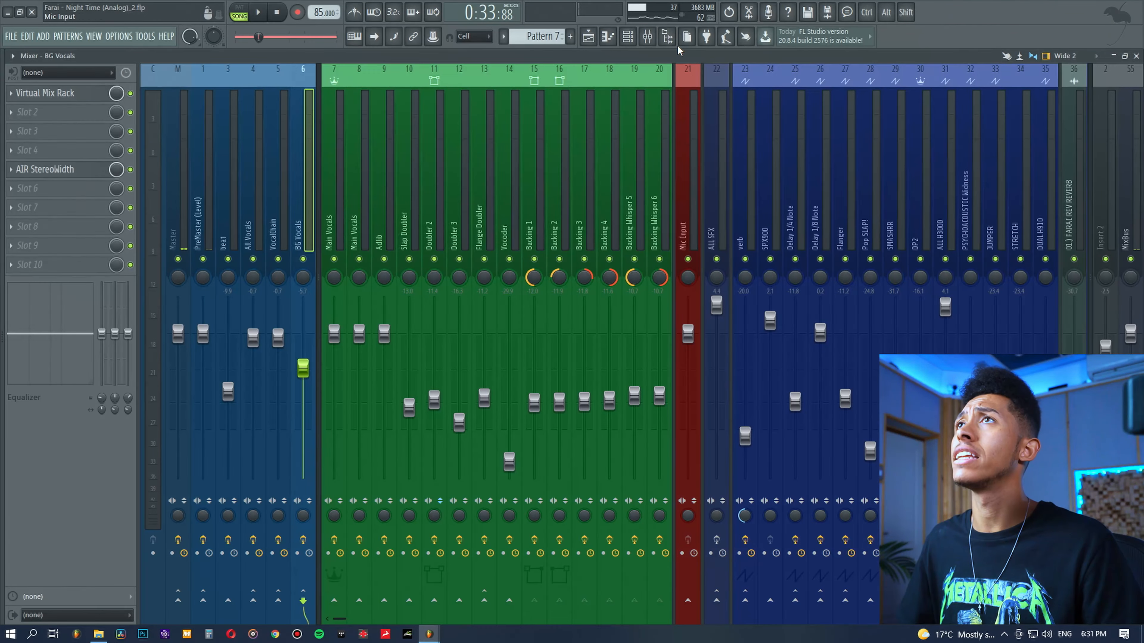
Inspect the FG-401 compressor in the All Vocals track's Virtual Mix Rack, toggling its transformer off and on, and close the plugin
{"action": "left_click", "coordinate": [250, 190]}
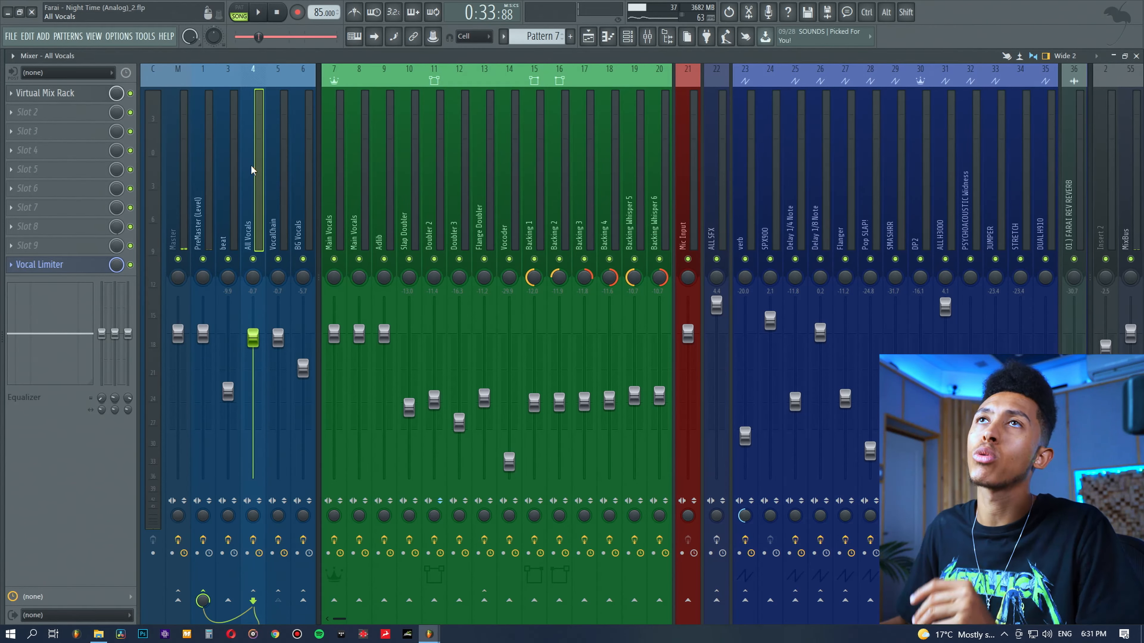
{"action": "left_click", "coordinate": [61, 103]}
{"action": "left_click_drag", "start_coordinate": [794, 172], "coordinate": [533, 95]}
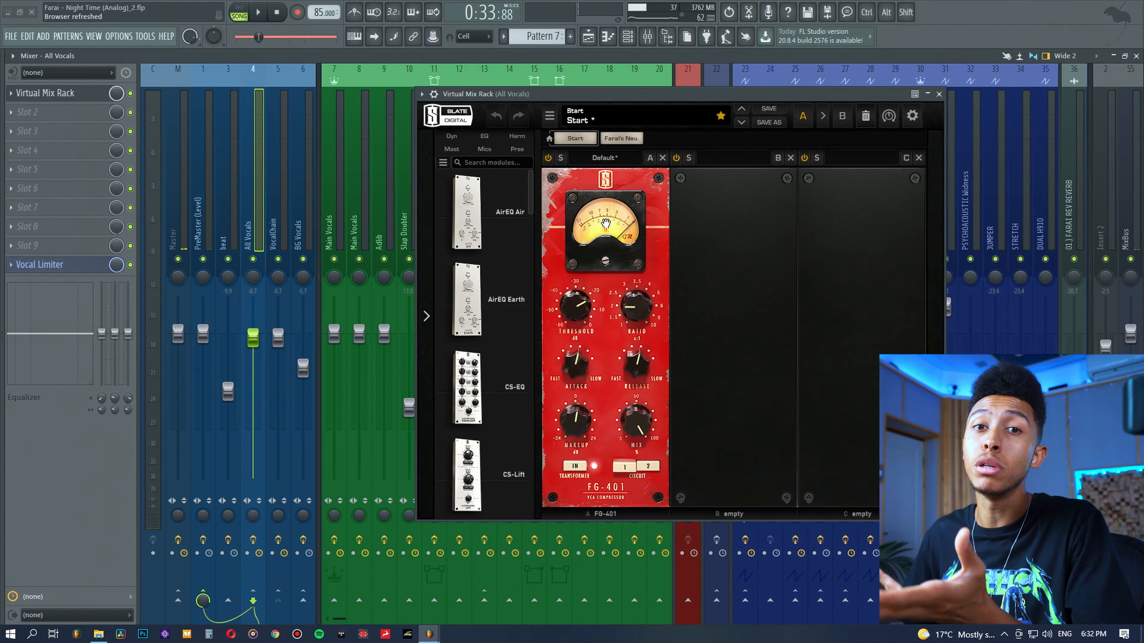
{"action": "left_click", "coordinate": [576, 469]}
{"action": "left_click", "coordinate": [576, 468]}
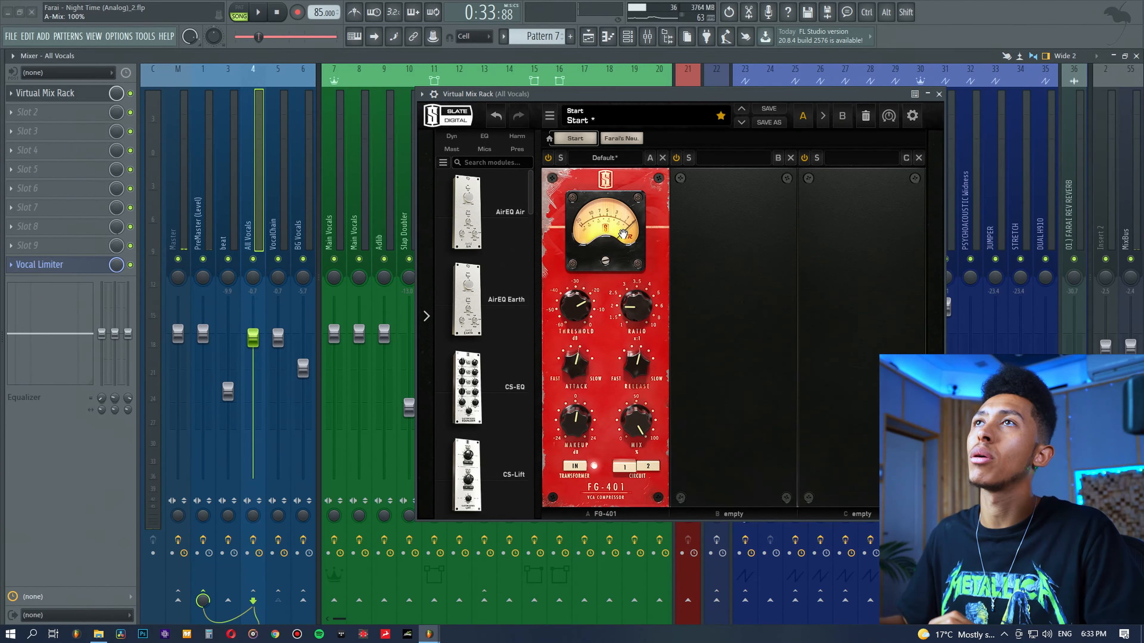
{"action": "left_click", "coordinate": [939, 94]}
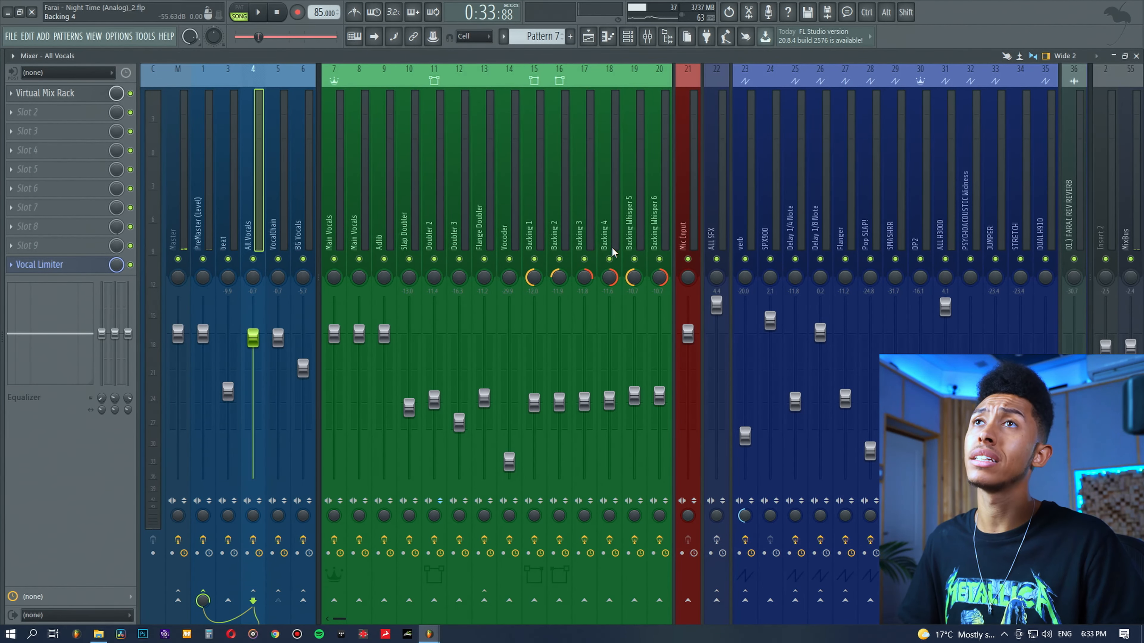
Clear the custom name of the Master track's Stereo Shifter slot and open its Ozone 9 Imager over the mixer
{"action": "left_click", "coordinate": [182, 147]}
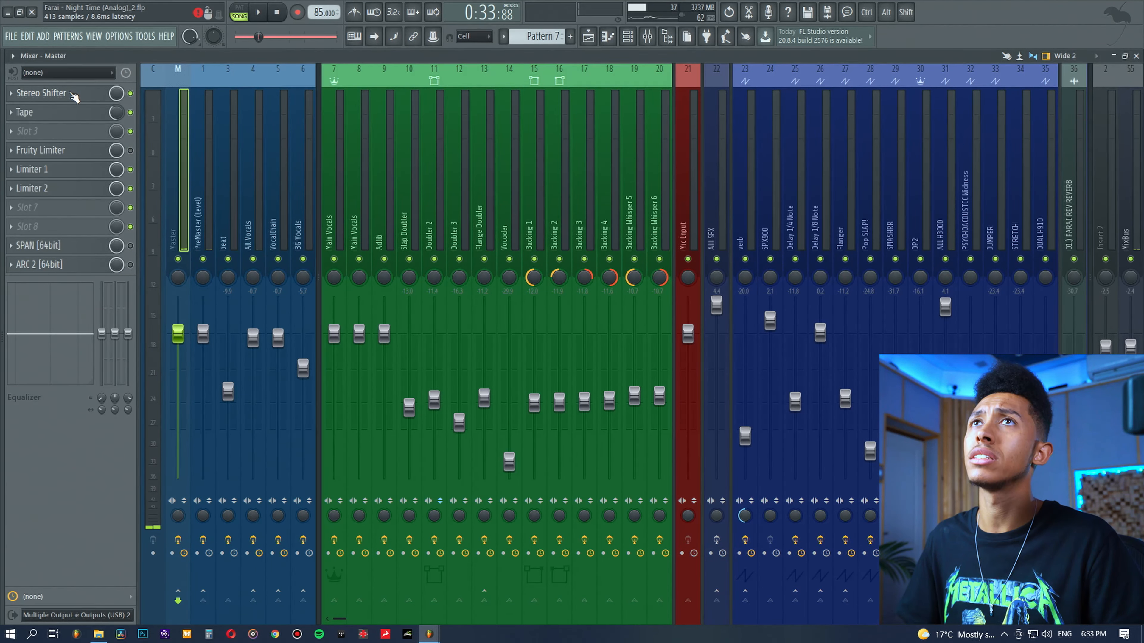
{"action": "middle_click", "coordinate": [72, 93]}
{"action": "key", "text": "BackSpace"}
{"action": "key", "text": "Return"}
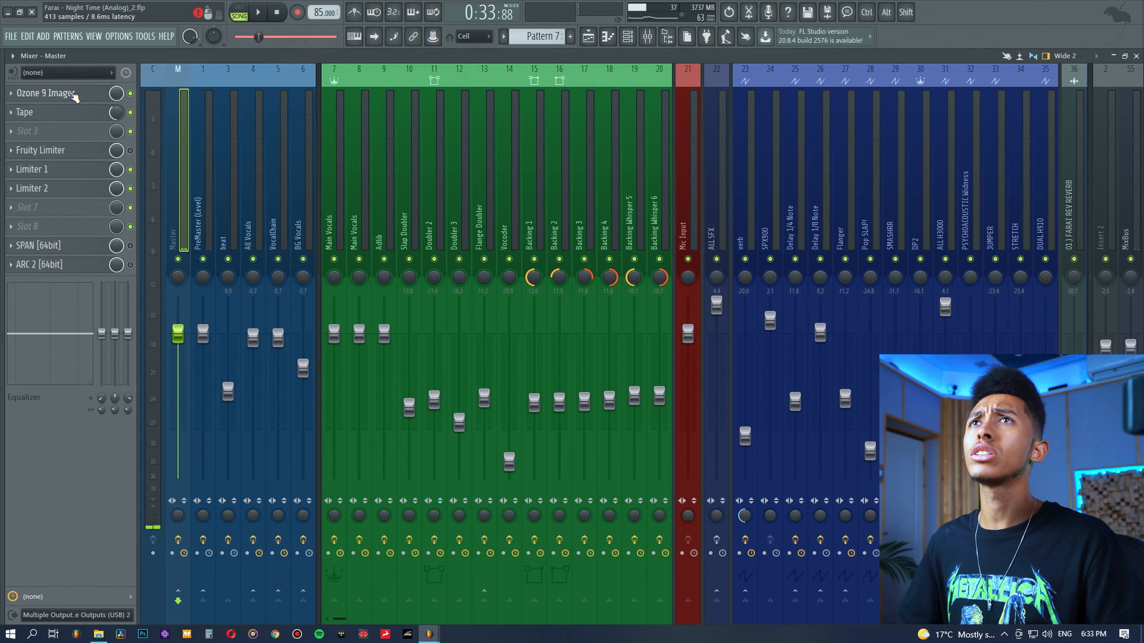
{"action": "left_click", "coordinate": [74, 97]}
{"action": "left_click_drag", "start_coordinate": [660, 158], "coordinate": [626, 122]}
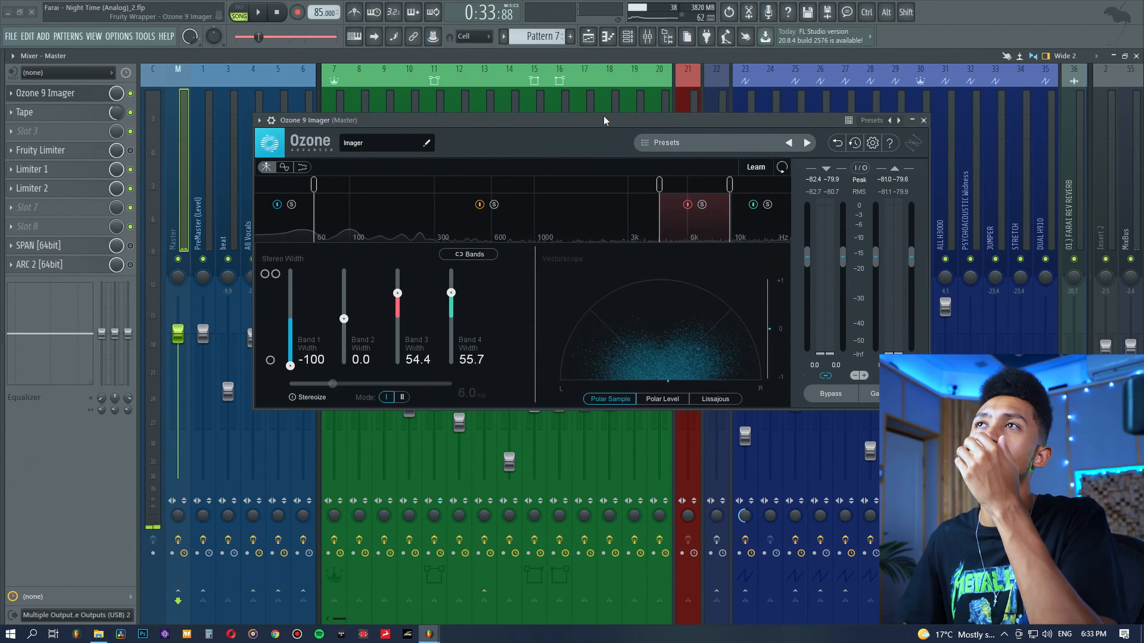
{"action": "left_click_drag", "start_coordinate": [603, 115], "coordinate": [611, 126]}
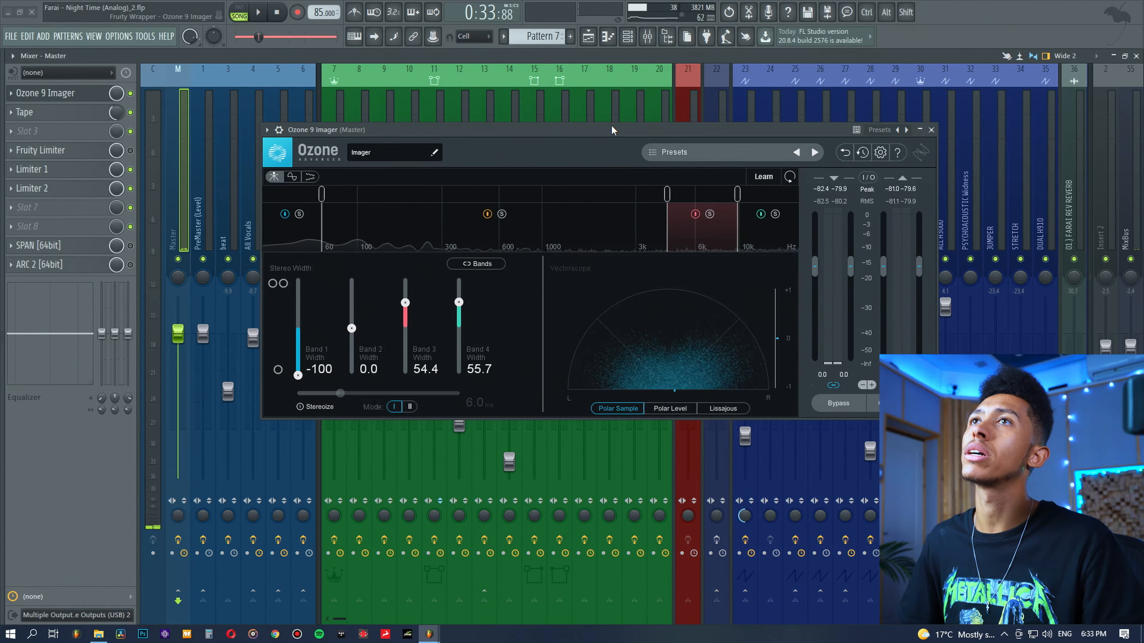
Solo Band 1 in the Ozone 9 Imager and play the section to hear only that band
{"action": "left_click", "coordinate": [309, 237]}
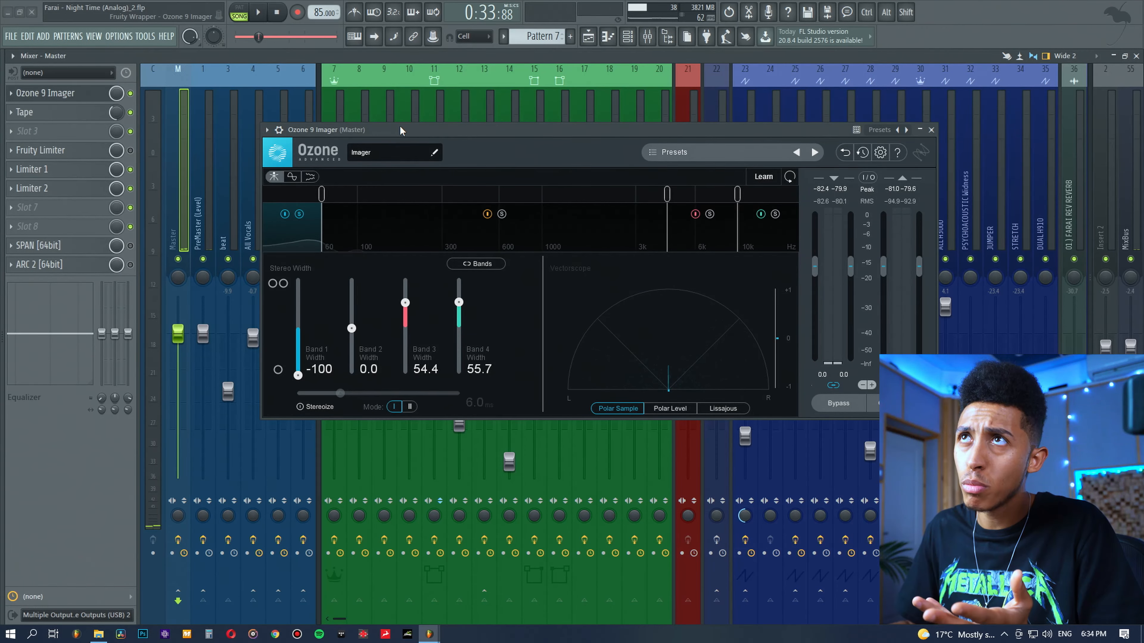
{"action": "left_click_drag", "start_coordinate": [400, 126], "coordinate": [424, 111]}
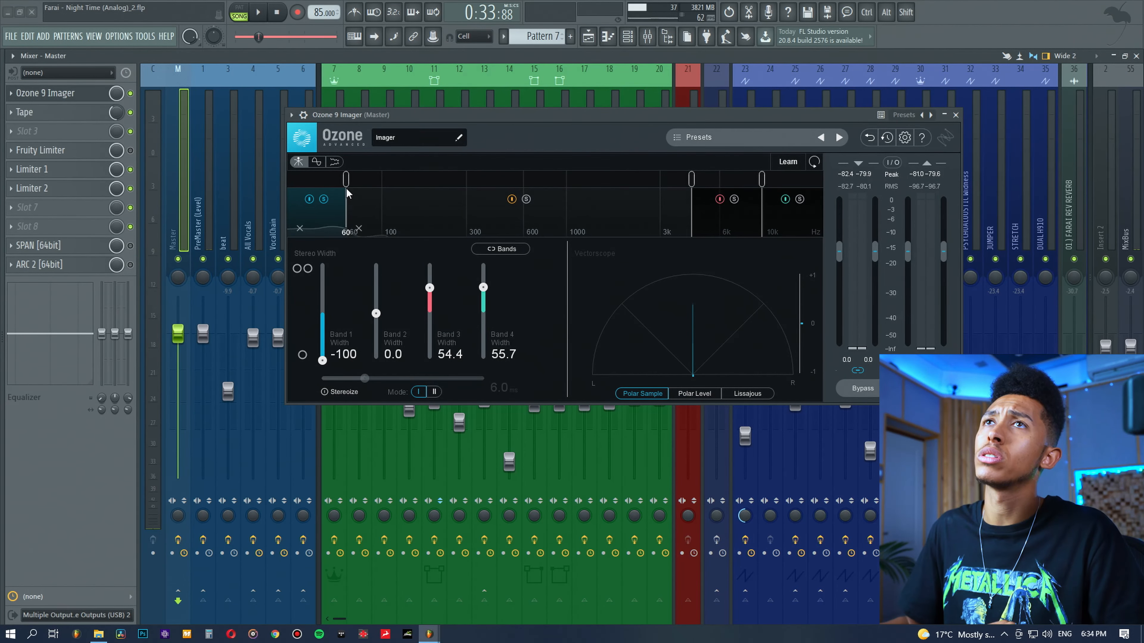
{"action": "key", "text": "space"}
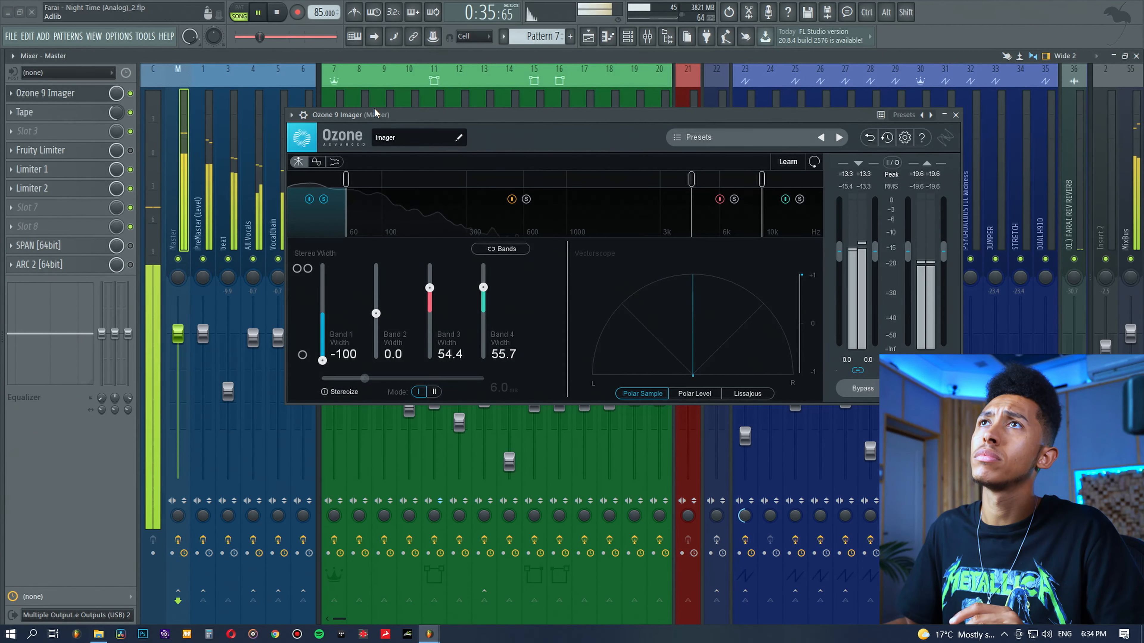
{"action": "left_click_drag", "start_coordinate": [374, 113], "coordinate": [366, 159]}
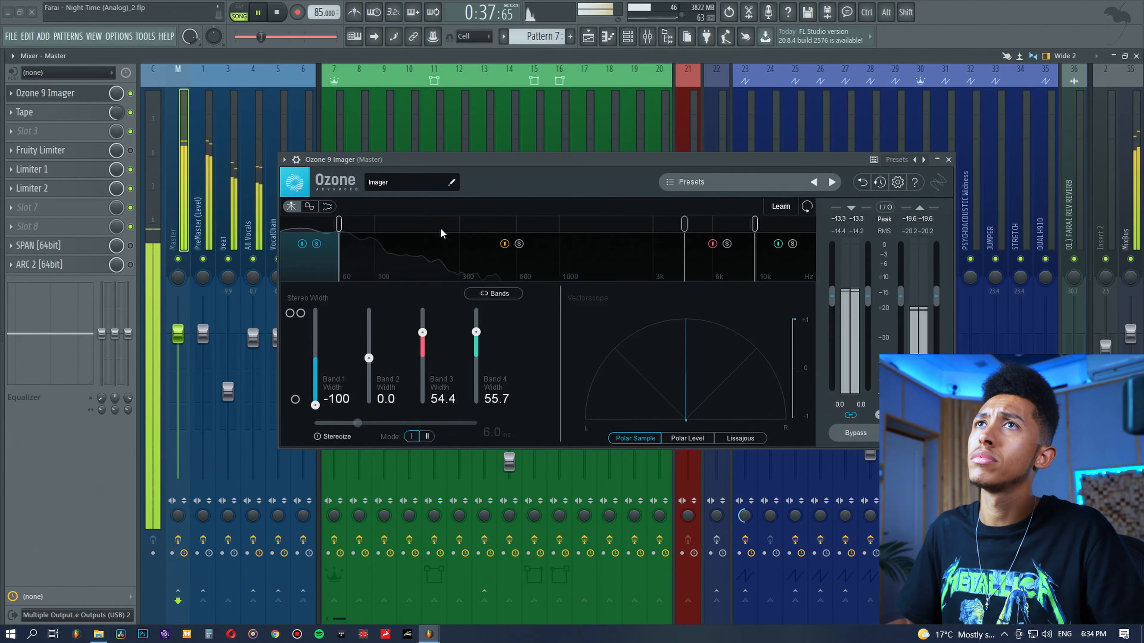
{"action": "key", "text": "space"}
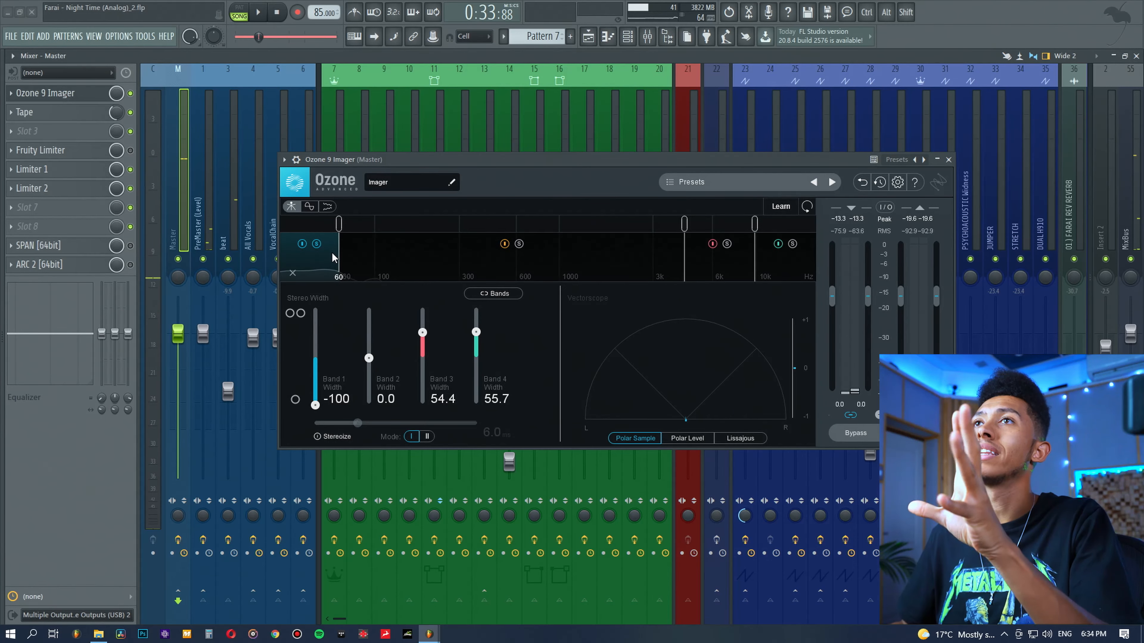
Reset Band 1's stereo width to 0.0 and play the section with the vectorscope switched to Polar Level
{"action": "double_click", "coordinate": [316, 404]}
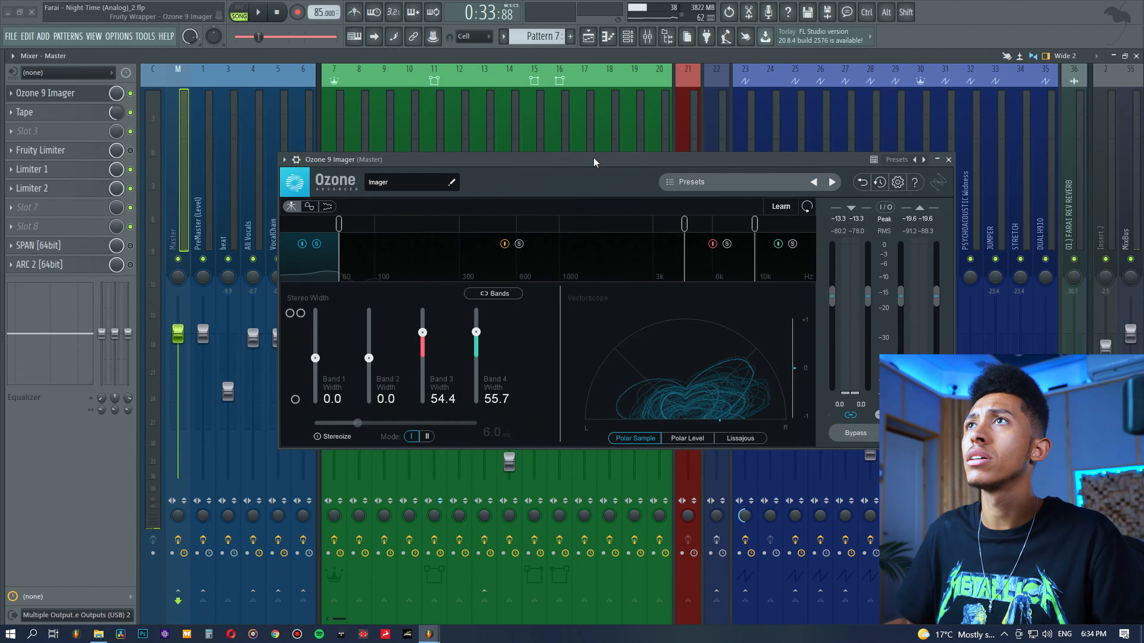
{"action": "key", "text": "space"}
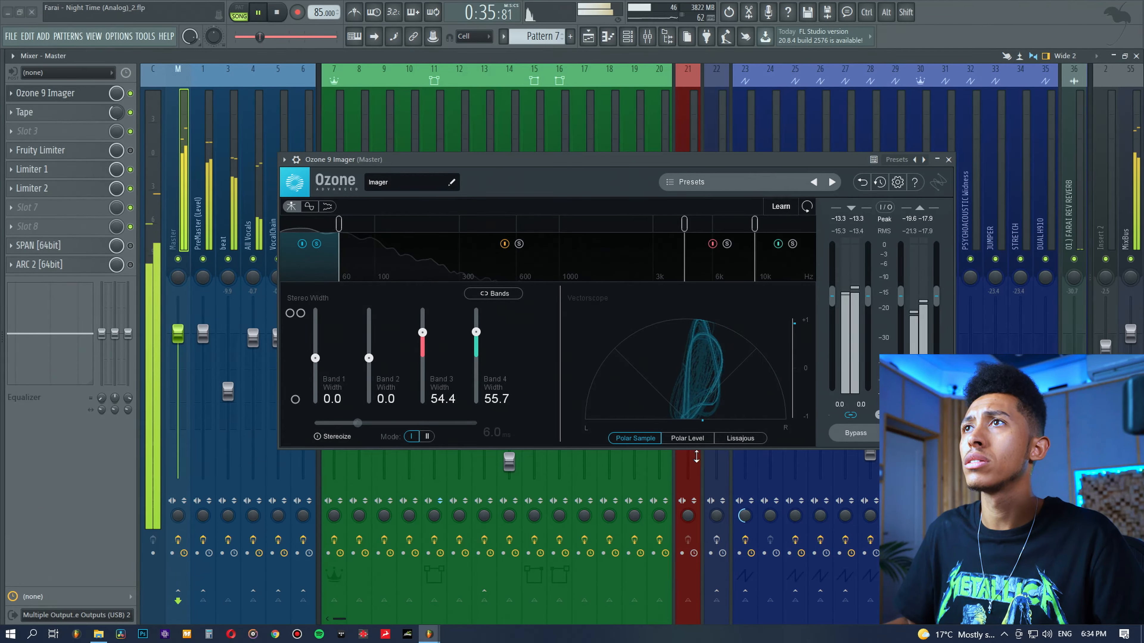
{"action": "left_click", "coordinate": [688, 438]}
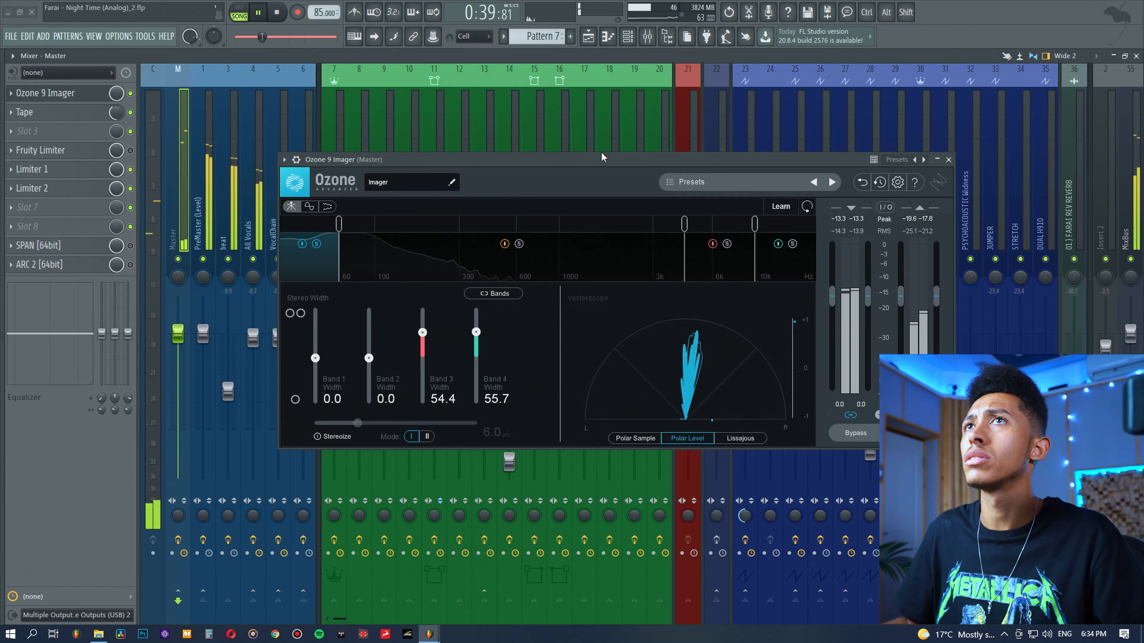
{"action": "key", "text": "space"}
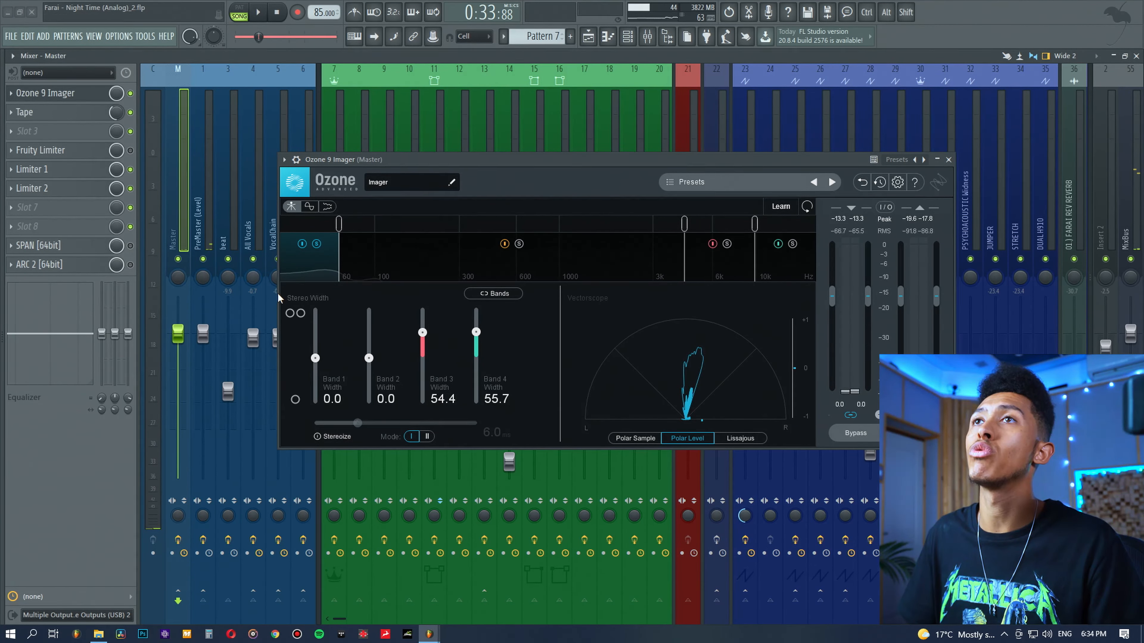
Set Band 1's stereo width to -100 and play the section again to check the low end on the vectorscope
{"action": "left_click_drag", "start_coordinate": [315, 358], "coordinate": [315, 405]}
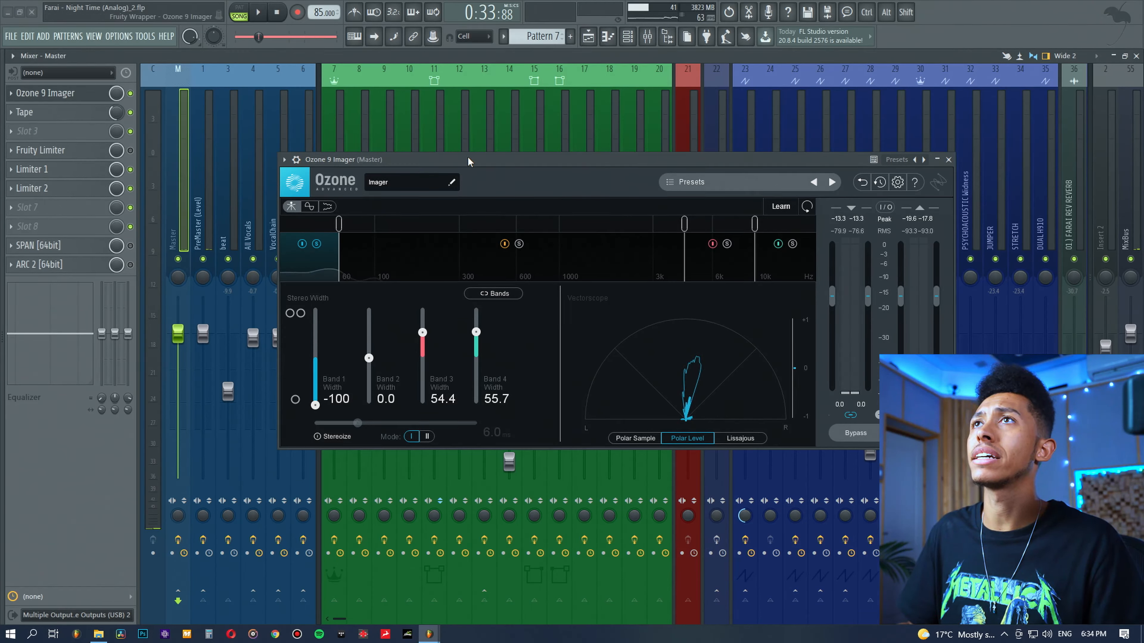
{"action": "key", "text": "space"}
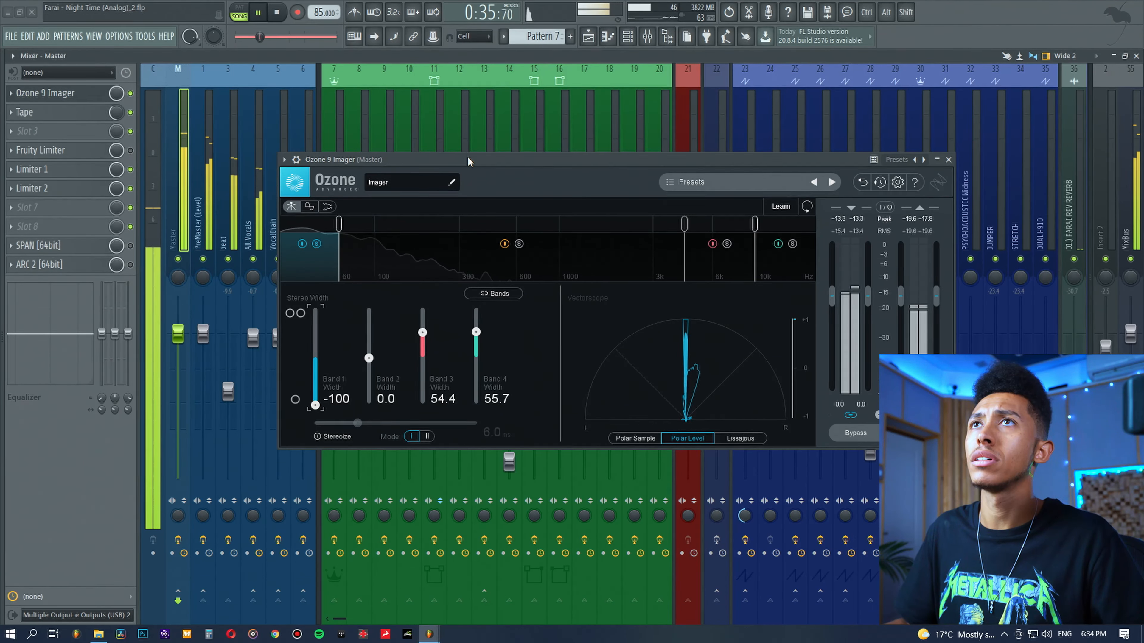
{"action": "key", "text": "space"}
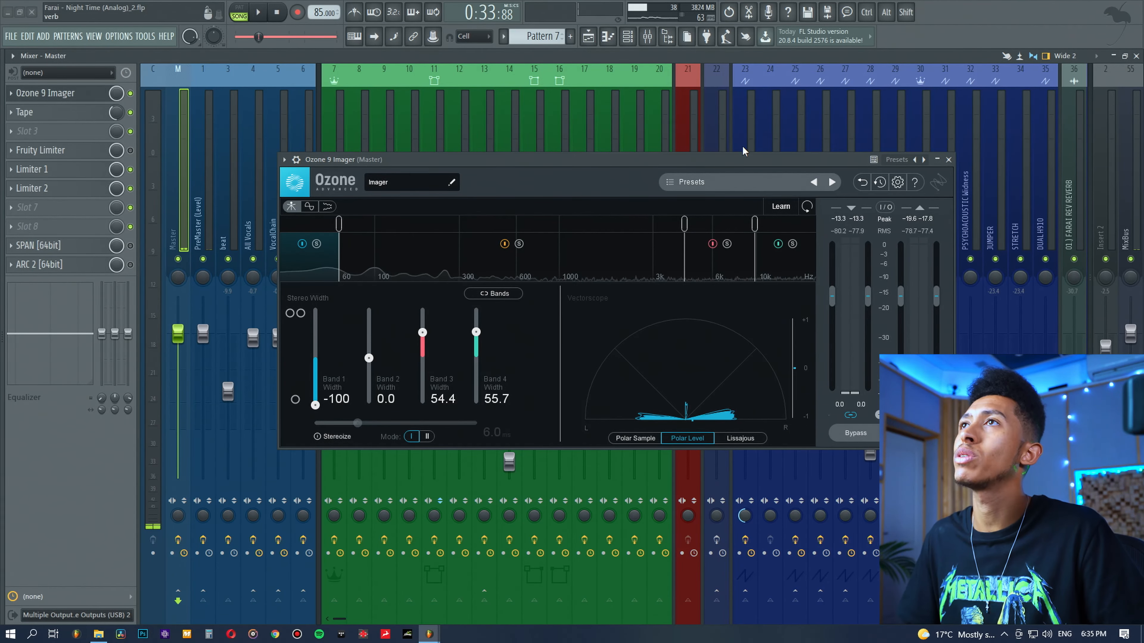
{"action": "left_click_drag", "start_coordinate": [740, 159], "coordinate": [702, 154]}
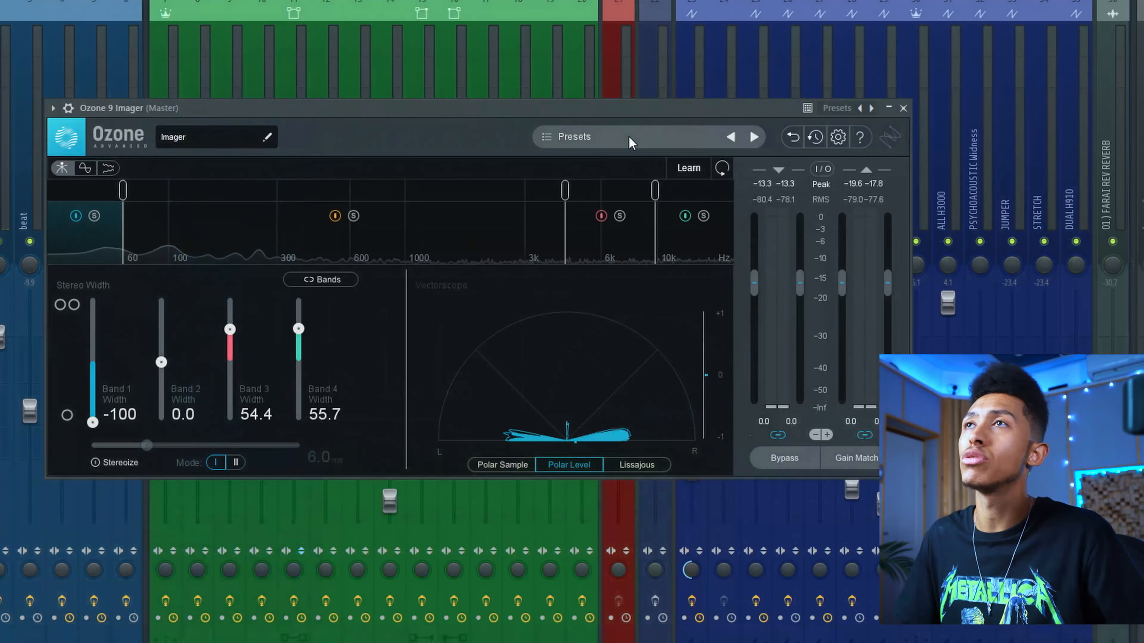
Bypass Bands 3 and 4 in the Ozone 9 Imager to hear the section without their widening, and re-enable both
{"action": "left_click", "coordinate": [601, 216]}
{"action": "left_click", "coordinate": [685, 216]}
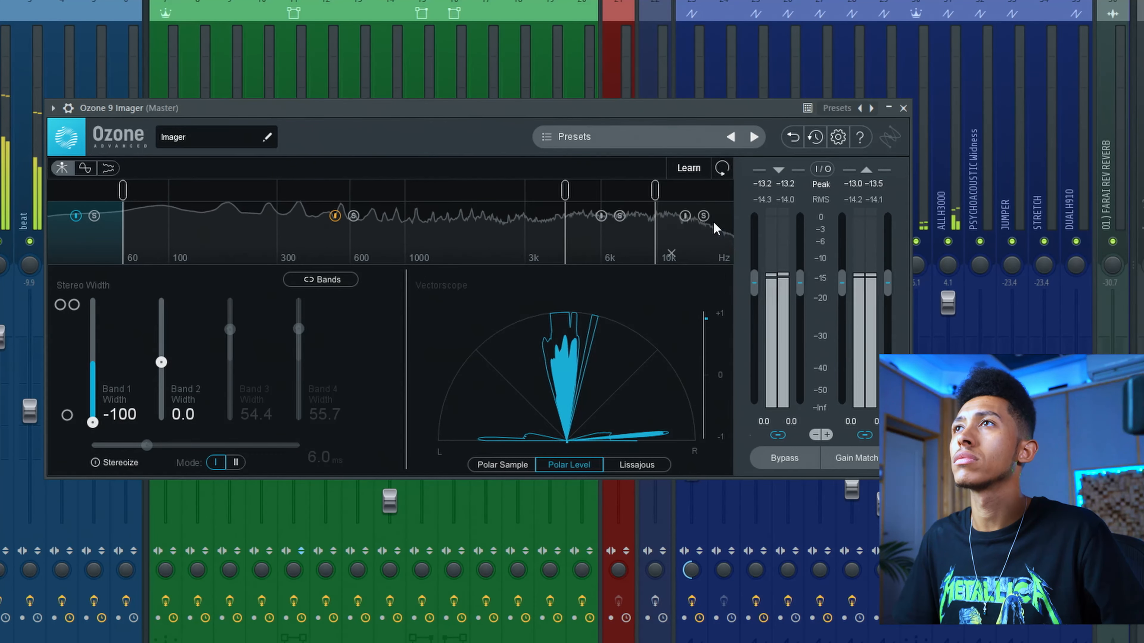
{"action": "left_click", "coordinate": [685, 216]}
{"action": "left_click", "coordinate": [601, 215]}
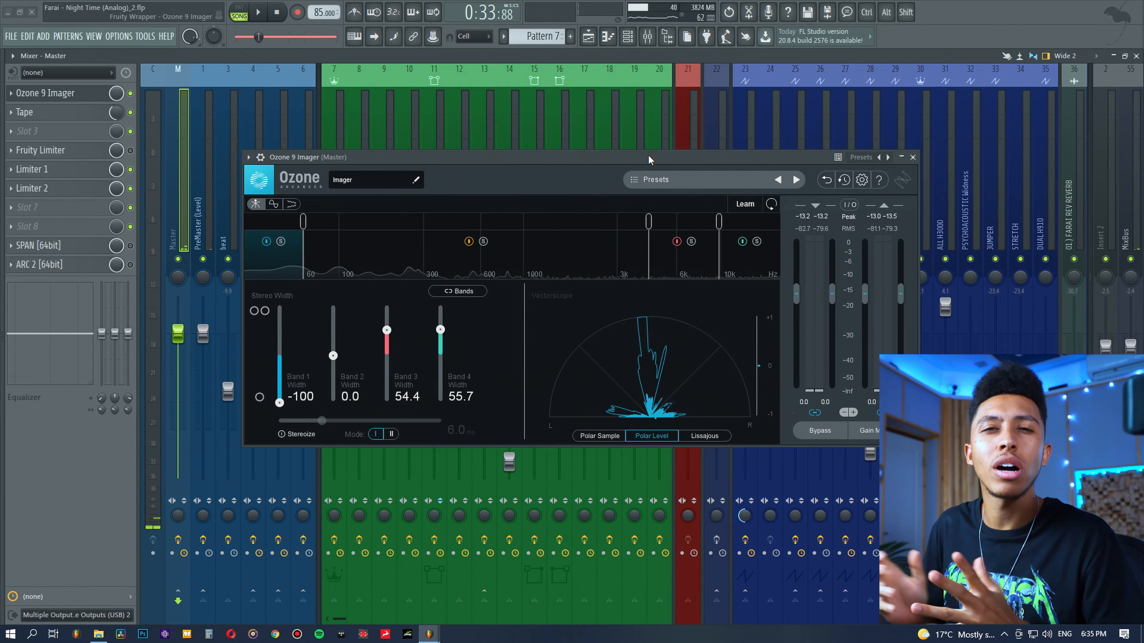
Play the section with Bands 3 and 4 soloed, comparing Band 4 with its widening bypassed and active
{"action": "left_click_drag", "start_coordinate": [700, 157], "coordinate": [686, 146]}
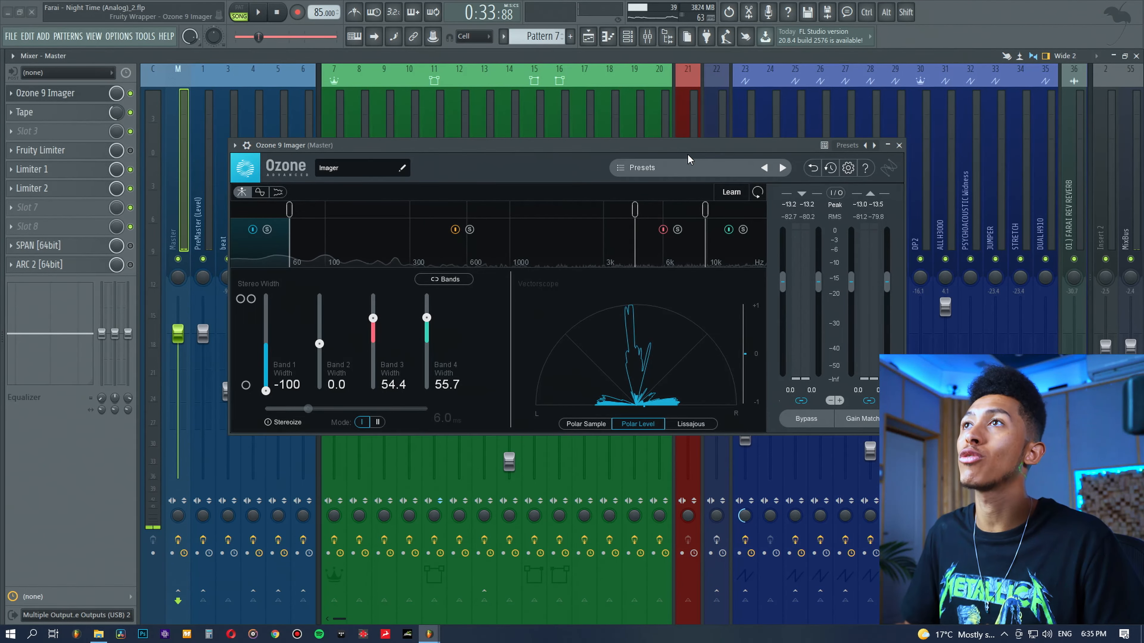
{"action": "key", "text": "space"}
{"action": "left_click", "coordinate": [678, 230]}
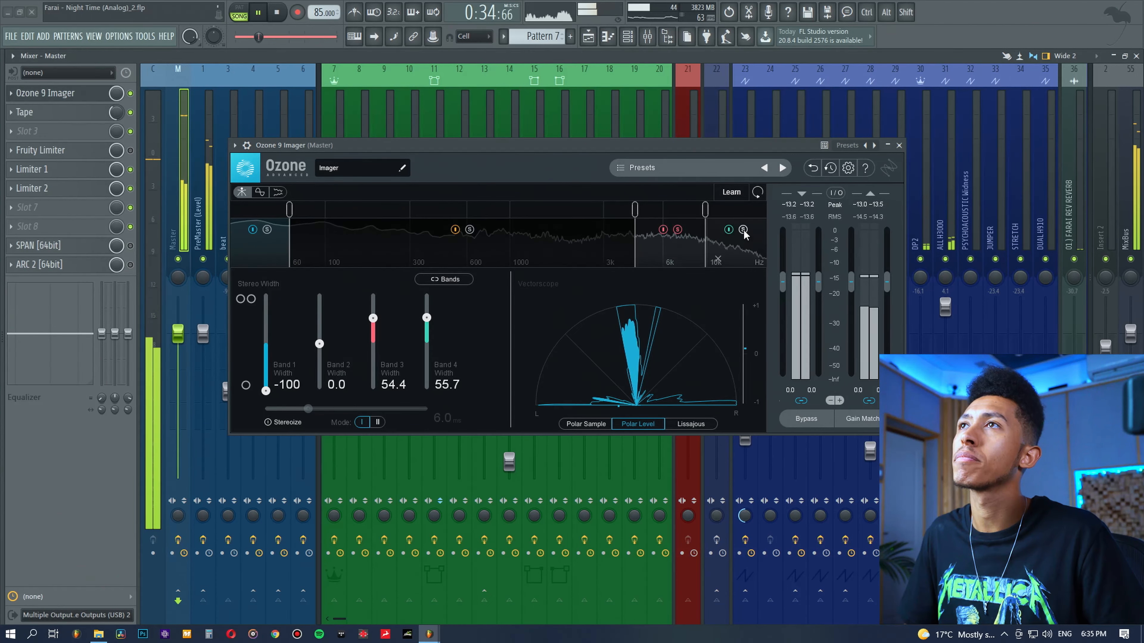
{"action": "left_click", "coordinate": [743, 230]}
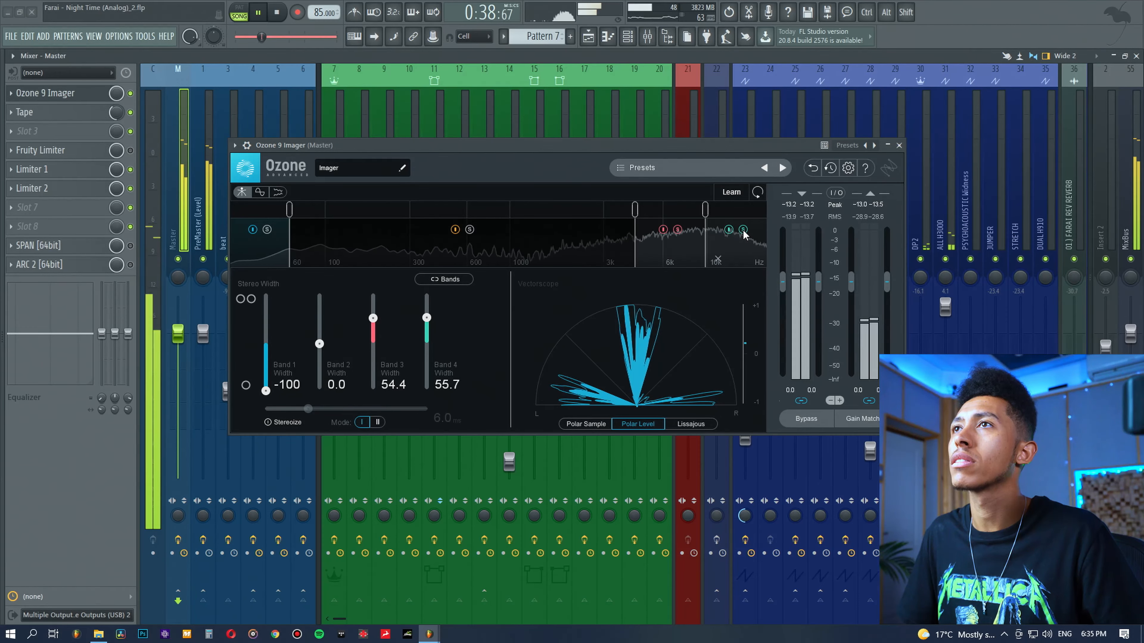
{"action": "left_click", "coordinate": [729, 230]}
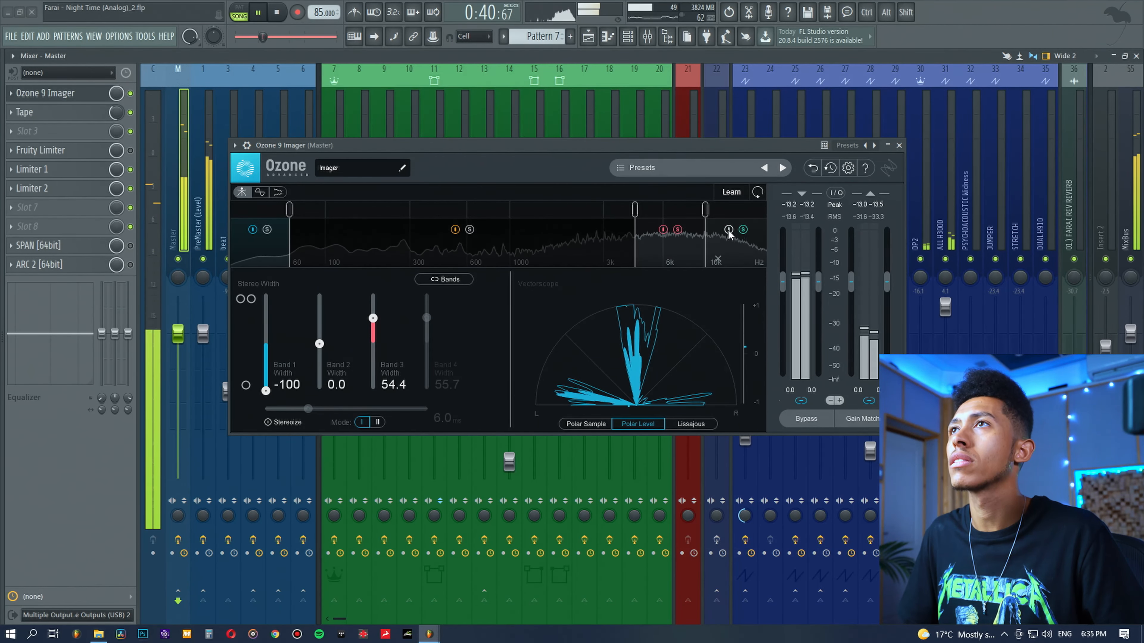
{"action": "left_click", "coordinate": [728, 230]}
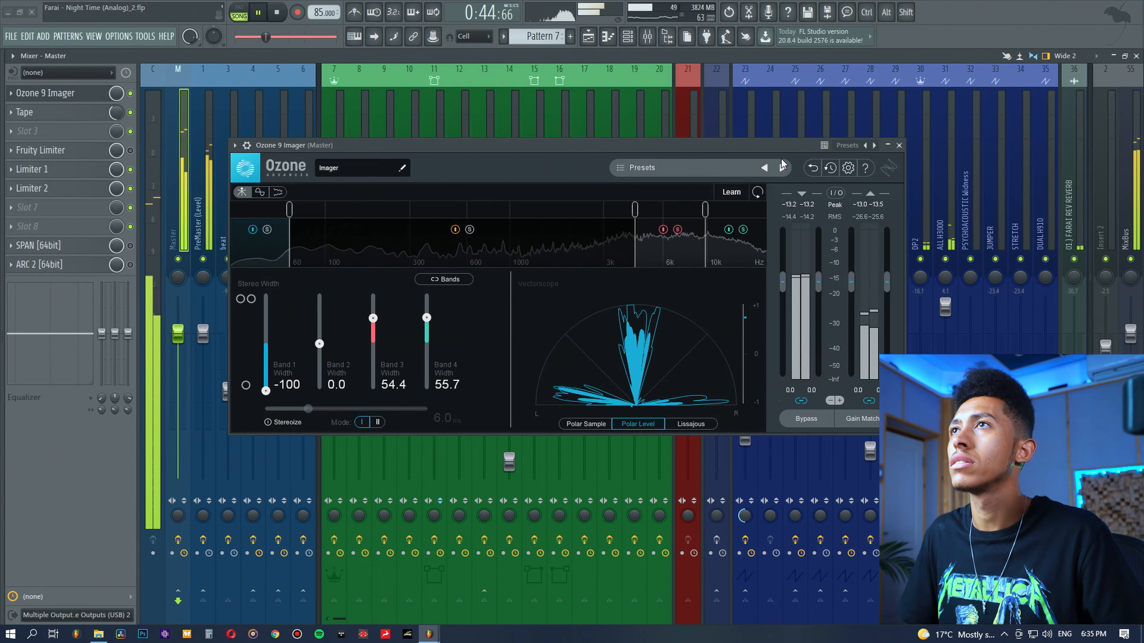
{"action": "key", "text": "space"}
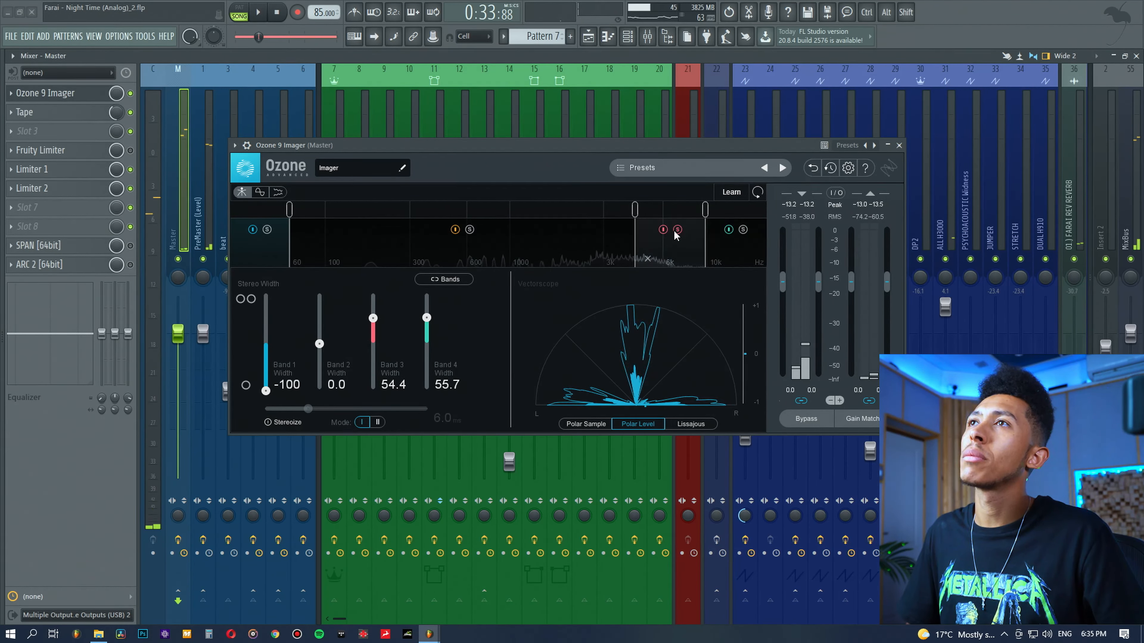
Close the Ozone 9 Imager window to show the whole mixer
{"action": "left_click_drag", "start_coordinate": [730, 144], "coordinate": [764, 145]}
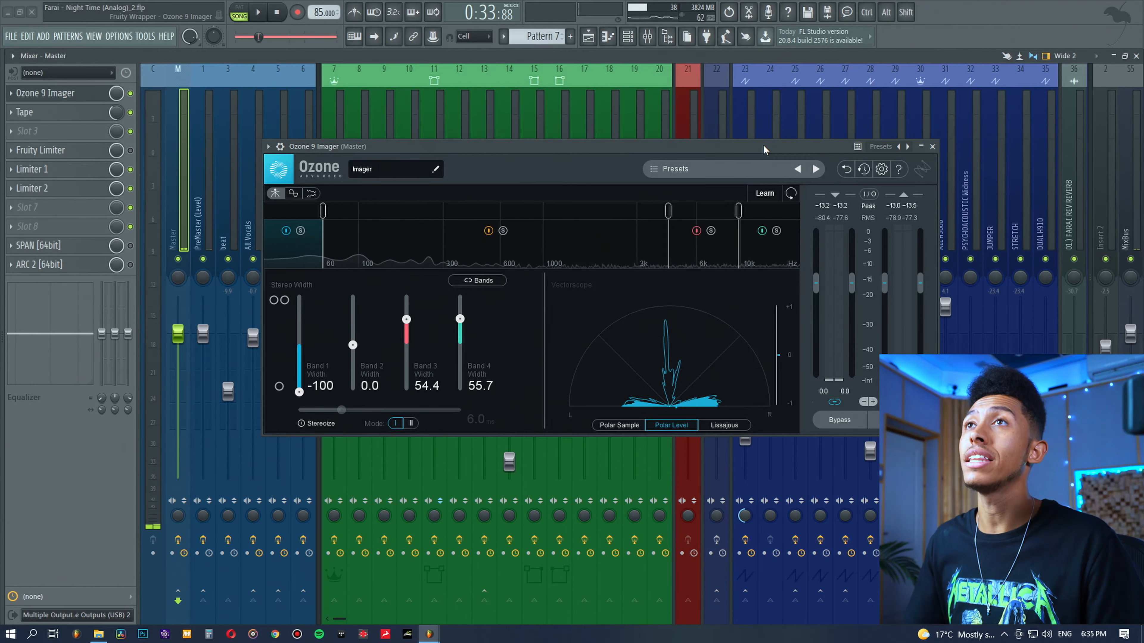
{"action": "left_click", "coordinate": [69, 93]}
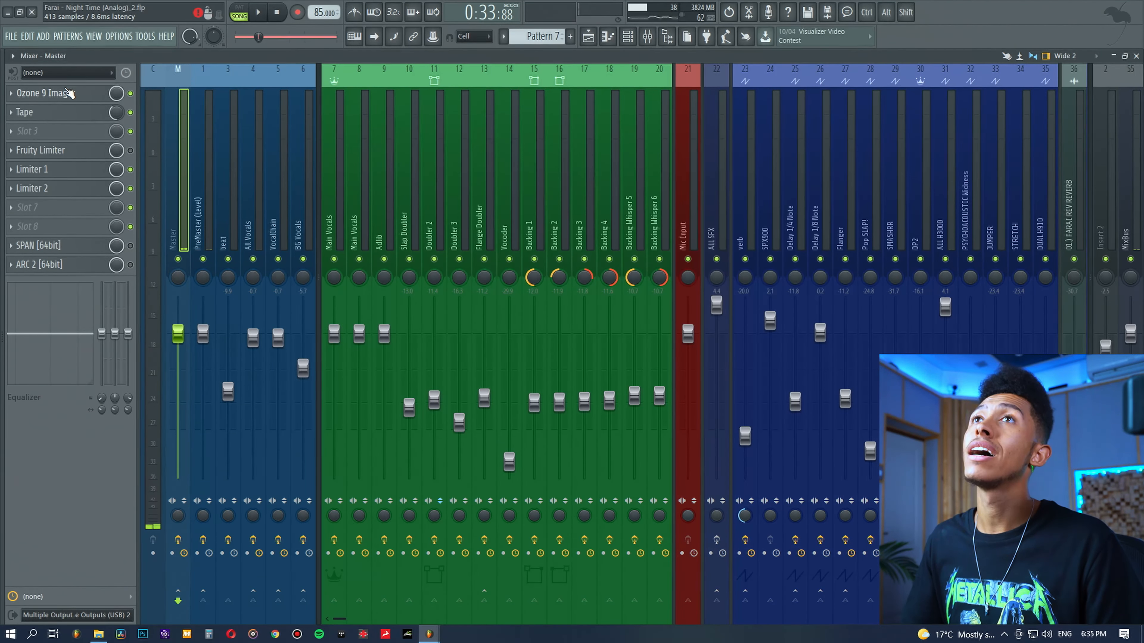